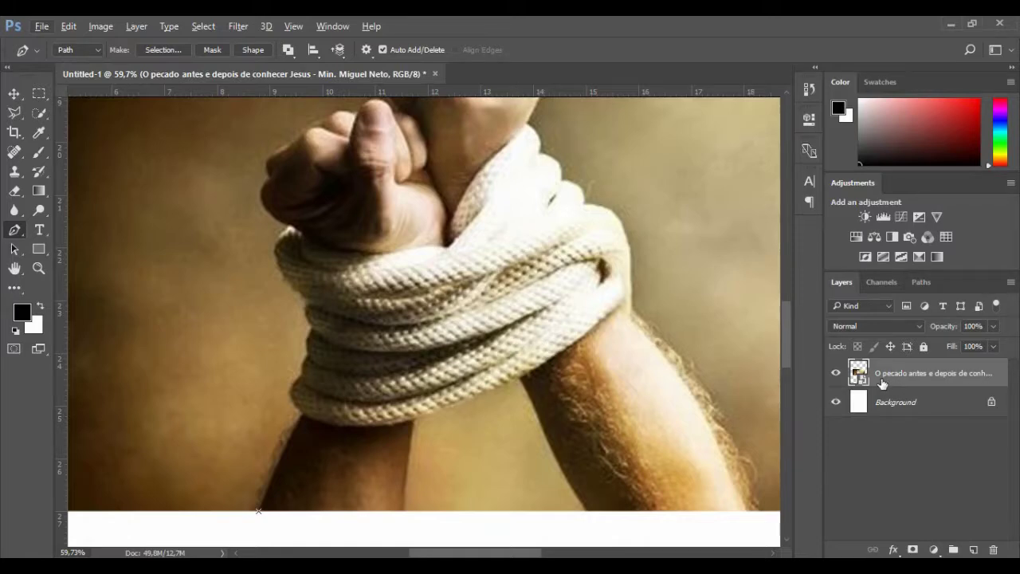
- Rasterize the placed photo layer of the rope-bound hands
{"action": "right_click", "coordinate": [898, 368]}
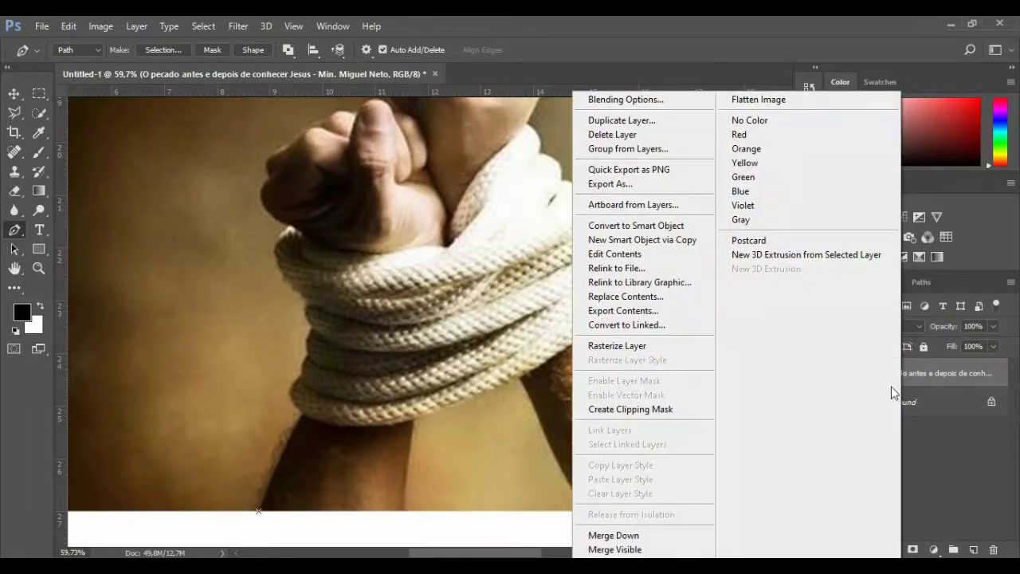
{"action": "left_click", "coordinate": [629, 348]}
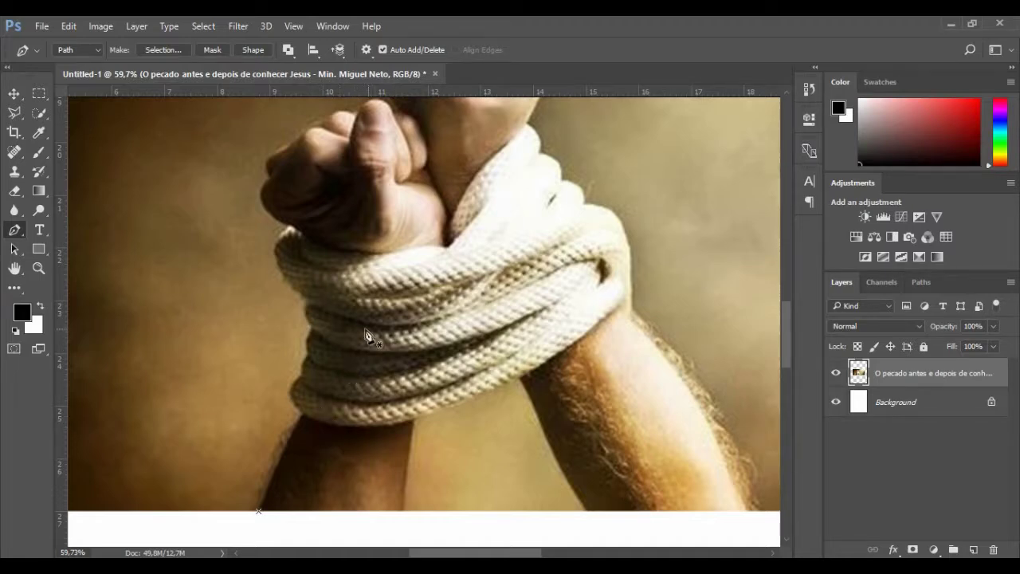
{"action": "left_click_drag", "start_coordinate": [375, 330], "coordinate": [372, 366]}
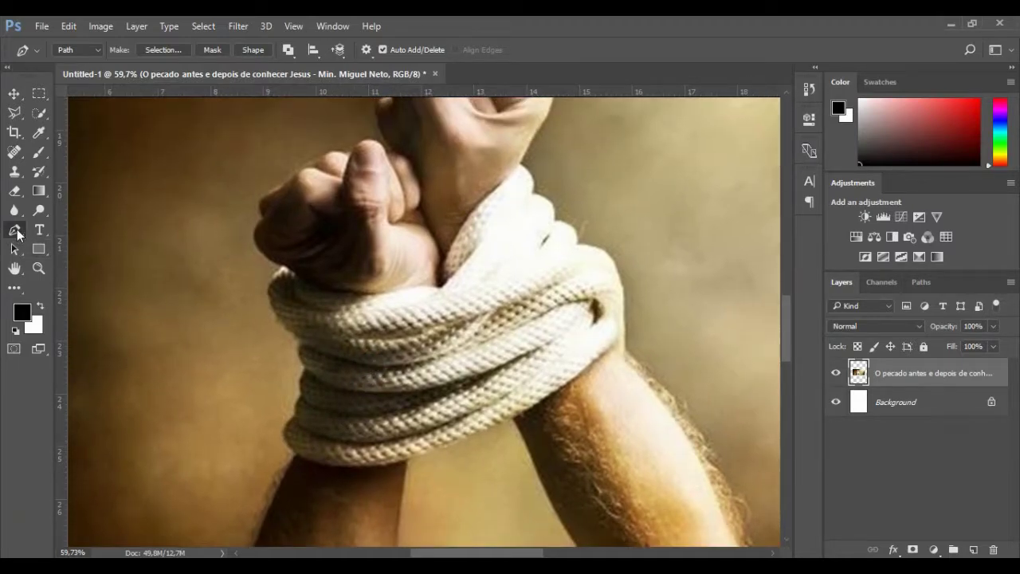
- Activate the Pen tool and set its drawing mode to Shape
{"action": "left_click", "coordinate": [15, 231]}
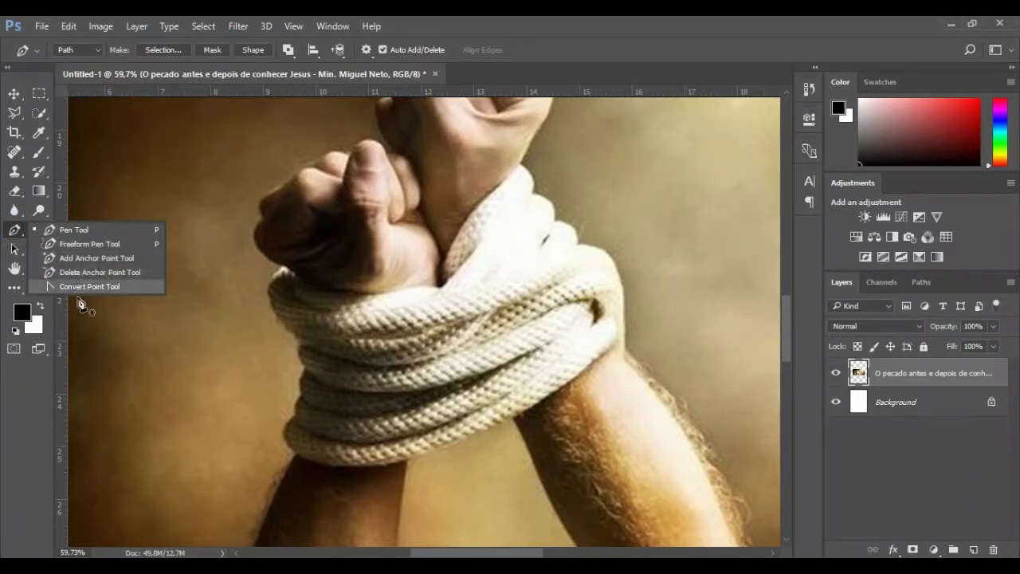
{"action": "left_click", "coordinate": [87, 231]}
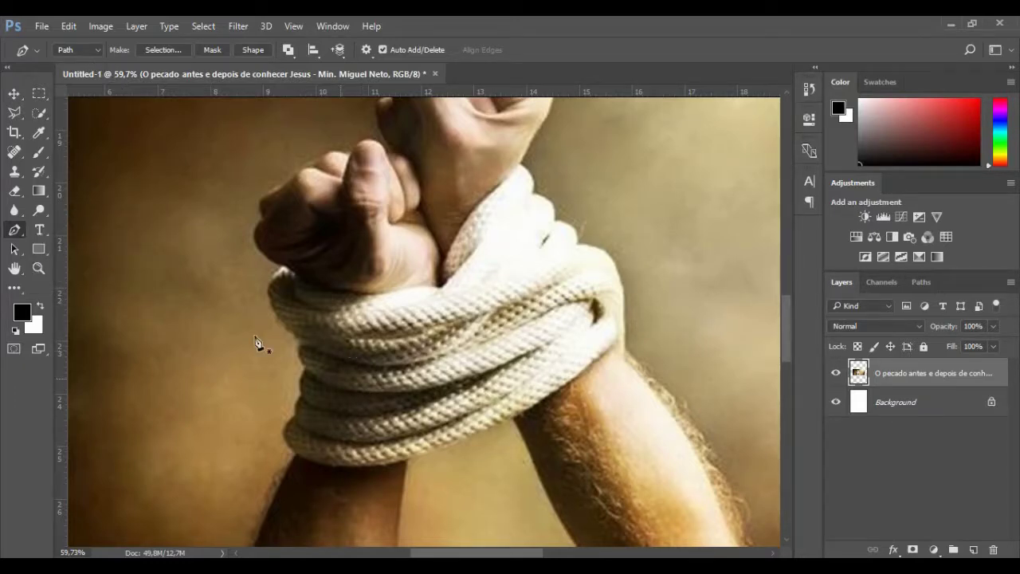
{"action": "left_click", "coordinate": [95, 49]}
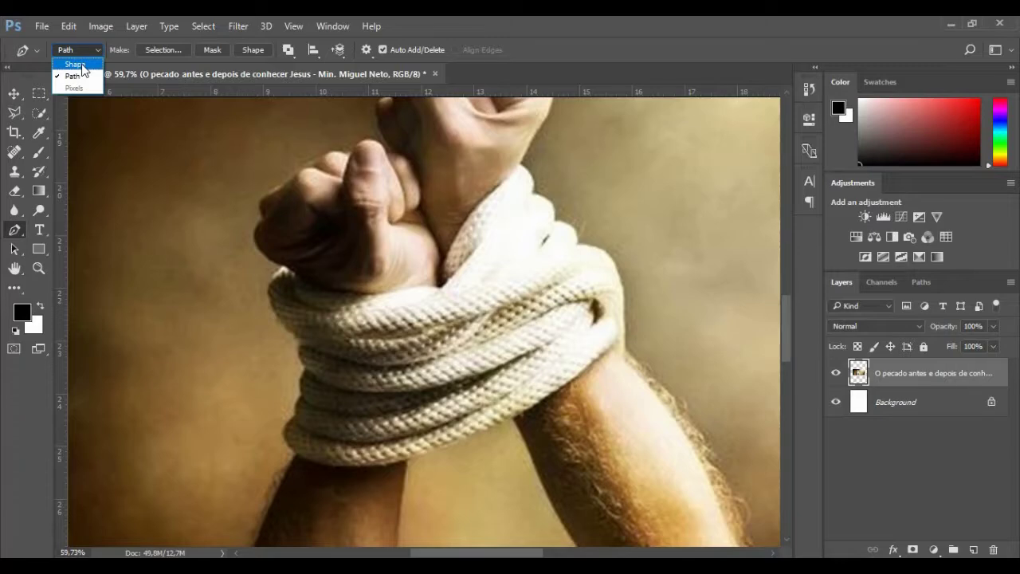
{"action": "left_click", "coordinate": [76, 64]}
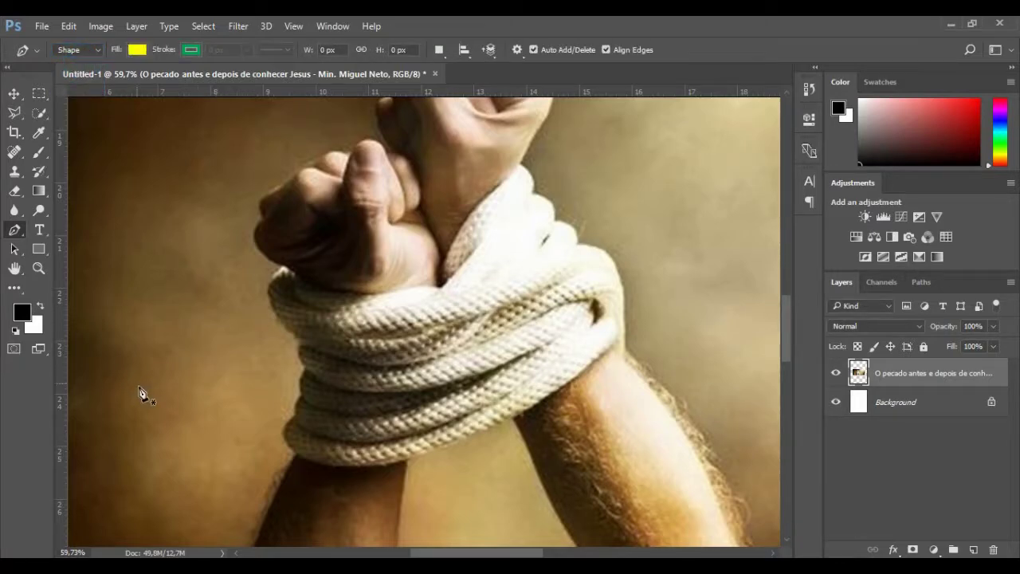
- Draw a closed, four-point curved shape about 420 by 402 px over the background and the rope's left edge
{"action": "left_click", "coordinate": [163, 434]}
{"action": "left_click_drag", "start_coordinate": [150, 263], "coordinate": [195, 263]}
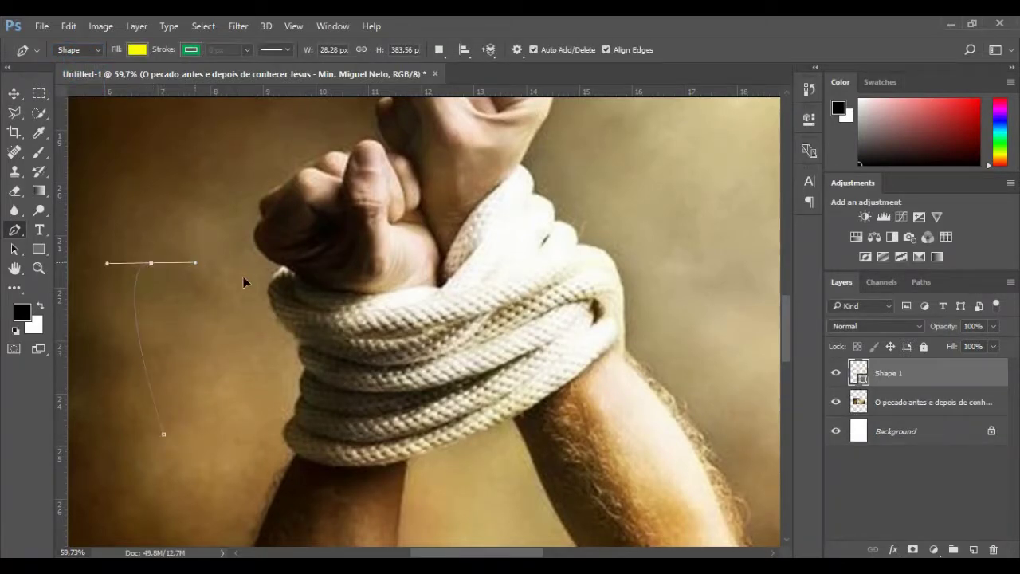
{"action": "left_click_drag", "start_coordinate": [310, 306], "coordinate": [322, 338]}
{"action": "left_click_drag", "start_coordinate": [309, 440], "coordinate": [290, 466]}
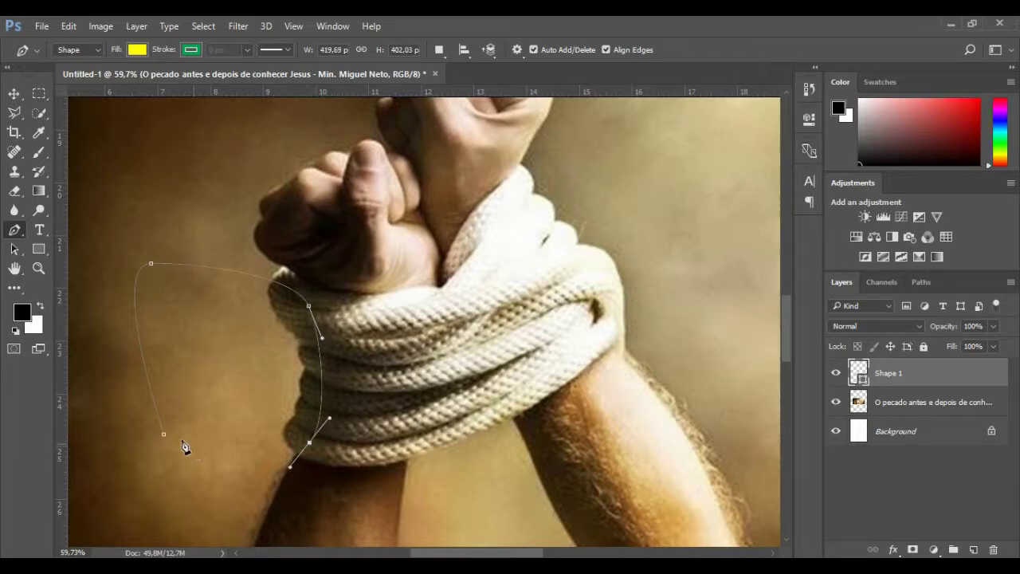
{"action": "left_click", "coordinate": [163, 433]}
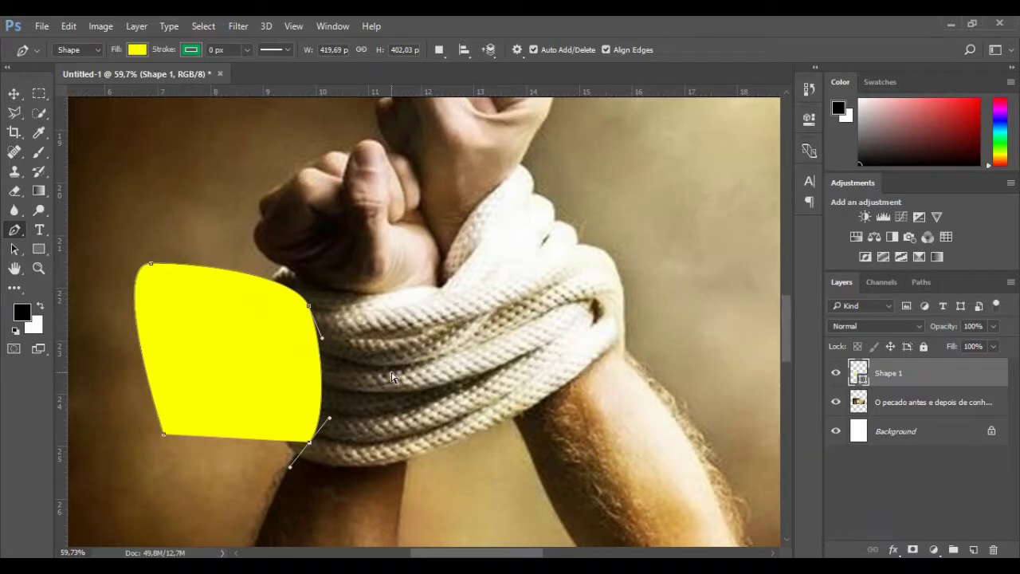
- Undo all anchor points of the four-point pen shape, back to the bare photo layer
{"action": "key", "text": "ctrl+z"}
{"action": "key", "text": "ctrl+z"}
{"action": "key", "text": "ctrl+z"}
{"action": "key", "text": "ctrl+z"}
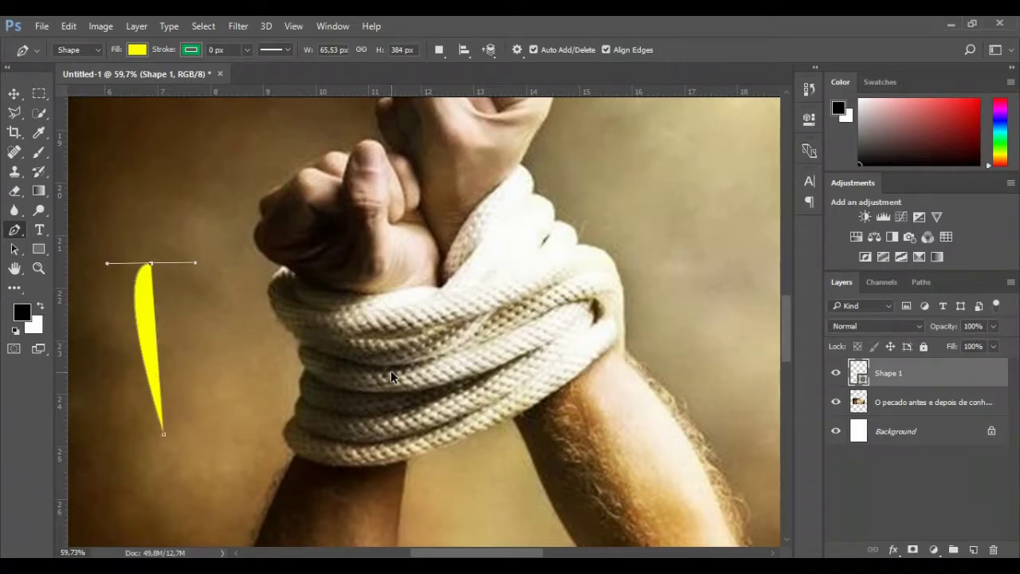
{"action": "key", "text": "ctrl+z"}
{"action": "key", "text": "ctrl+z"}
{"action": "key", "text": "ctrl+z"}
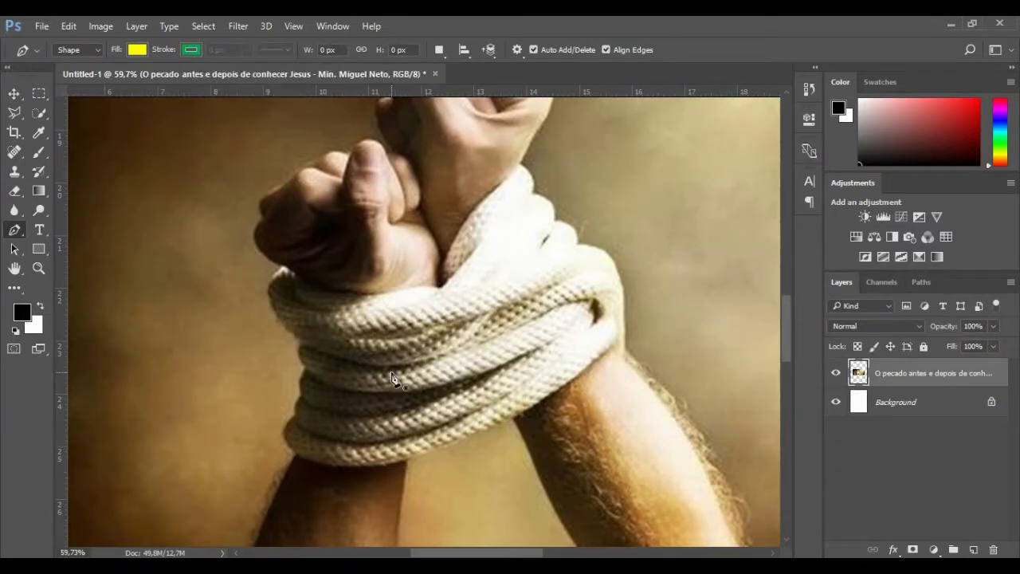
{"action": "left_click", "coordinate": [44, 251]}
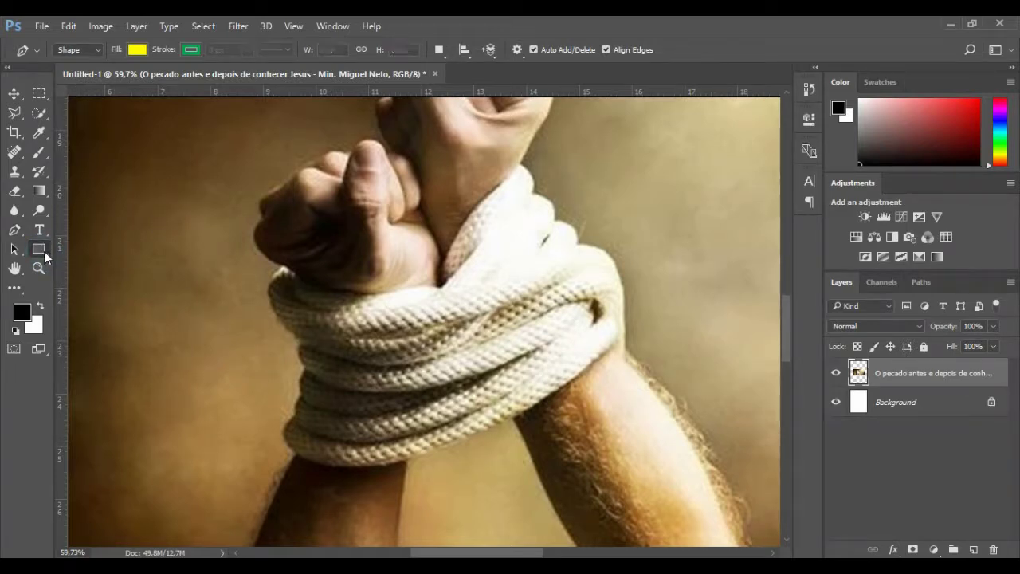
{"action": "left_click", "coordinate": [127, 248]}
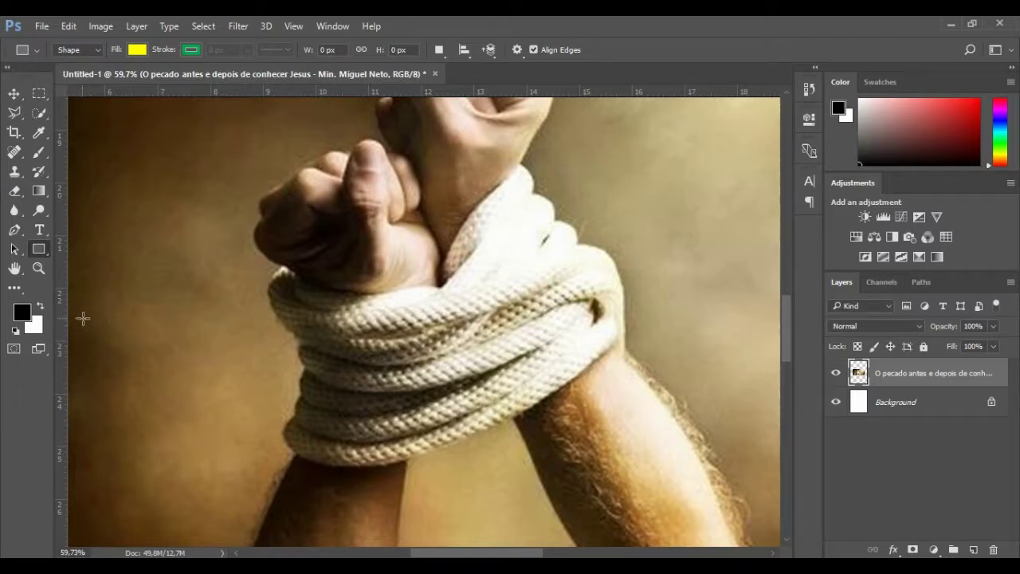
- Draw a five-point curved shape about 540 by 477 px with the Pen tool over the left fist and rope
{"action": "left_click", "coordinate": [15, 230]}
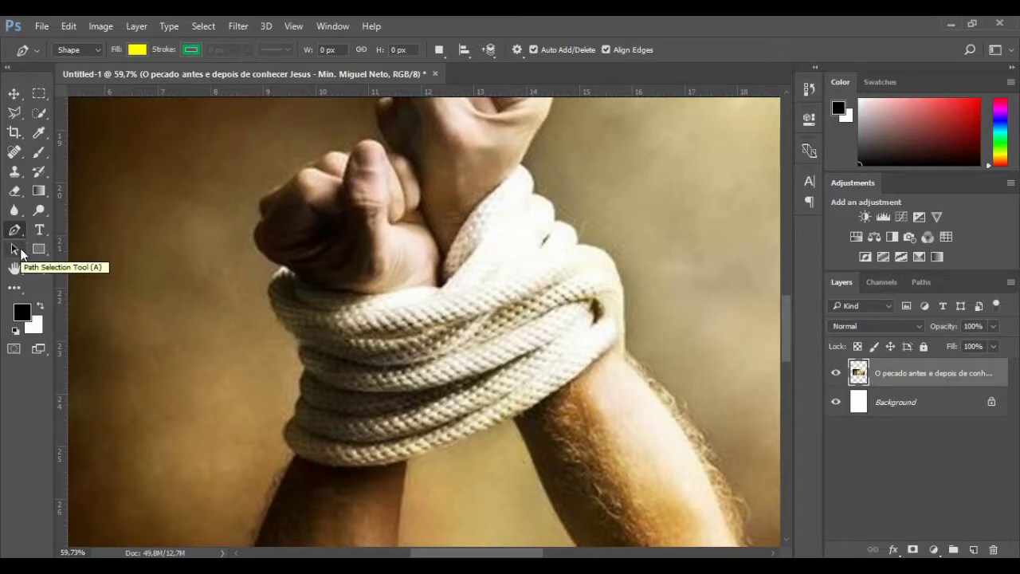
{"action": "left_click", "coordinate": [151, 308]}
{"action": "left_click_drag", "start_coordinate": [232, 188], "coordinate": [261, 185]}
{"action": "left_click_drag", "start_coordinate": [386, 220], "coordinate": [397, 238]}
{"action": "left_click_drag", "start_coordinate": [377, 329], "coordinate": [360, 372]}
{"action": "left_click_drag", "start_coordinate": [309, 401], "coordinate": [276, 420]}
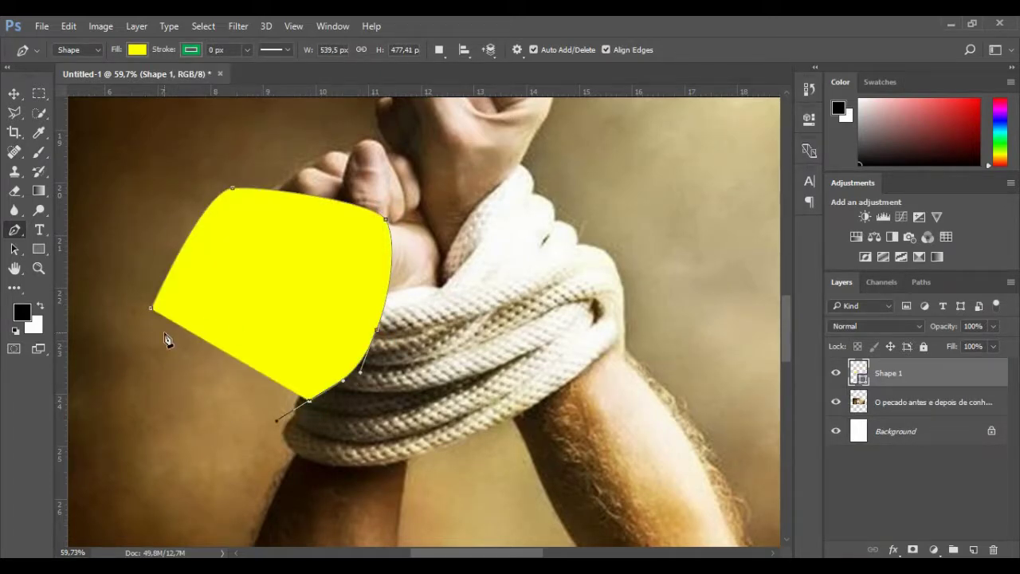
- Undo every point of the five-point pen shape over the fist and rope
{"action": "scroll", "coordinate": [168, 340], "scroll_direction": "up", "scroll_amount": 3}
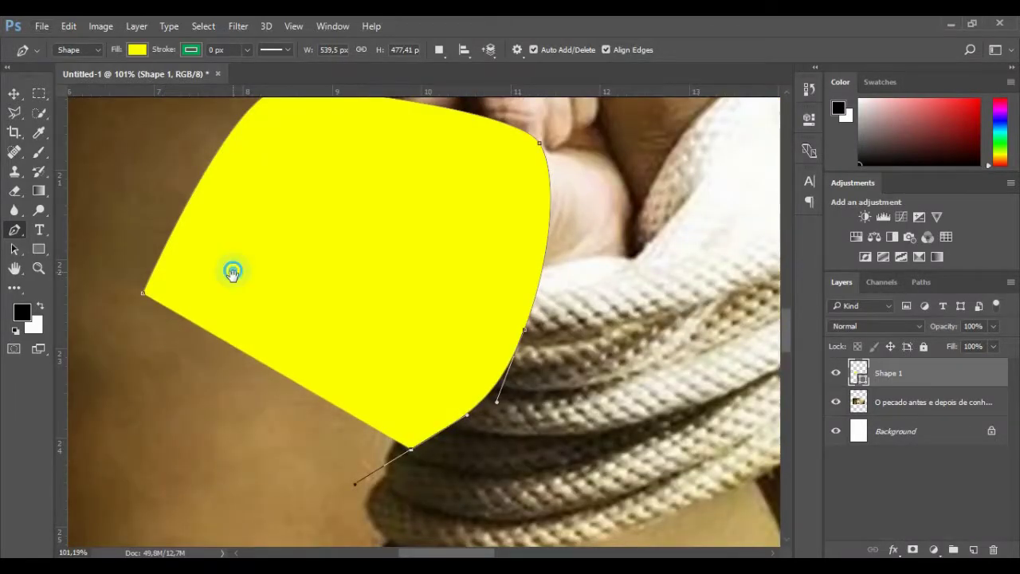
{"action": "left_click_drag", "start_coordinate": [232, 271], "coordinate": [205, 308]}
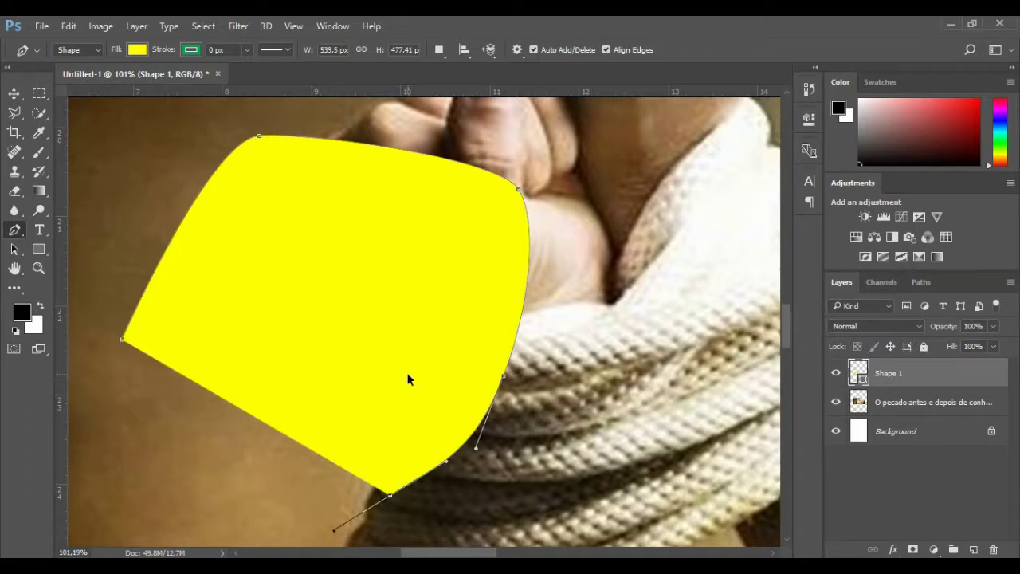
{"action": "key", "text": "ctrl+alt+z"}
{"action": "key", "text": "ctrl+alt+z"}
{"action": "key", "text": "ctrl+alt+z"}
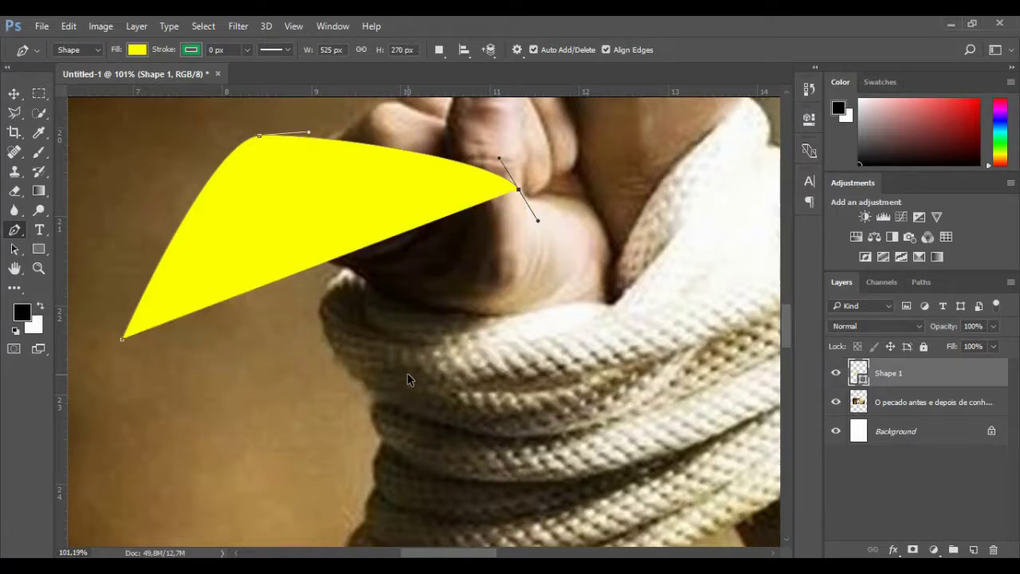
{"action": "key", "text": "ctrl+alt+z"}
{"action": "key", "text": "ctrl+alt+z"}
{"action": "key", "text": "ctrl+alt+z"}
{"action": "key", "text": "ctrl+alt+z"}
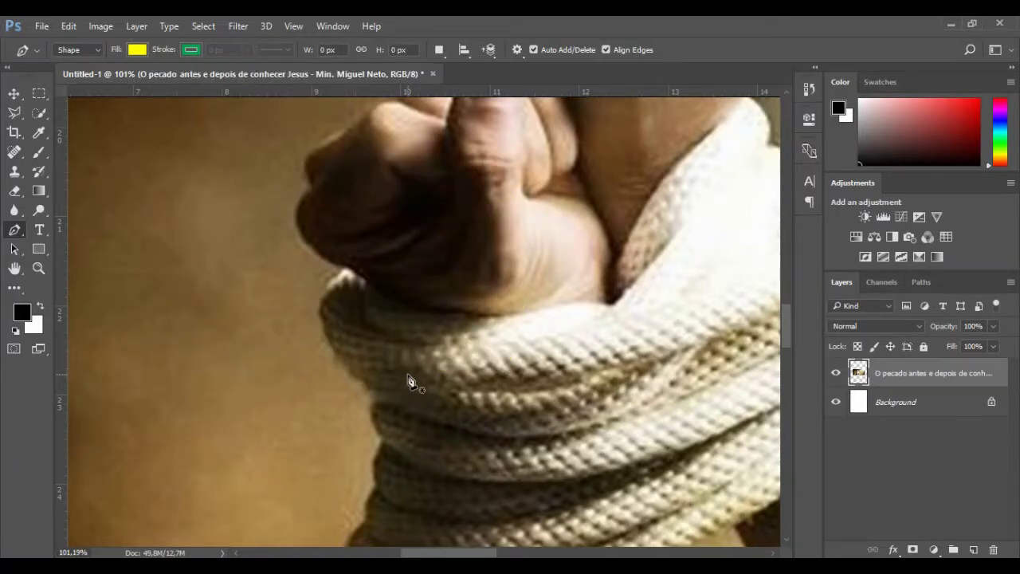
- Outline part of the left fist and rope with a closed Polygonal Lasso selection, and deselect it
{"action": "right_click", "coordinate": [15, 231]}
{"action": "left_click", "coordinate": [15, 114]}
{"action": "right_click", "coordinate": [15, 113]}
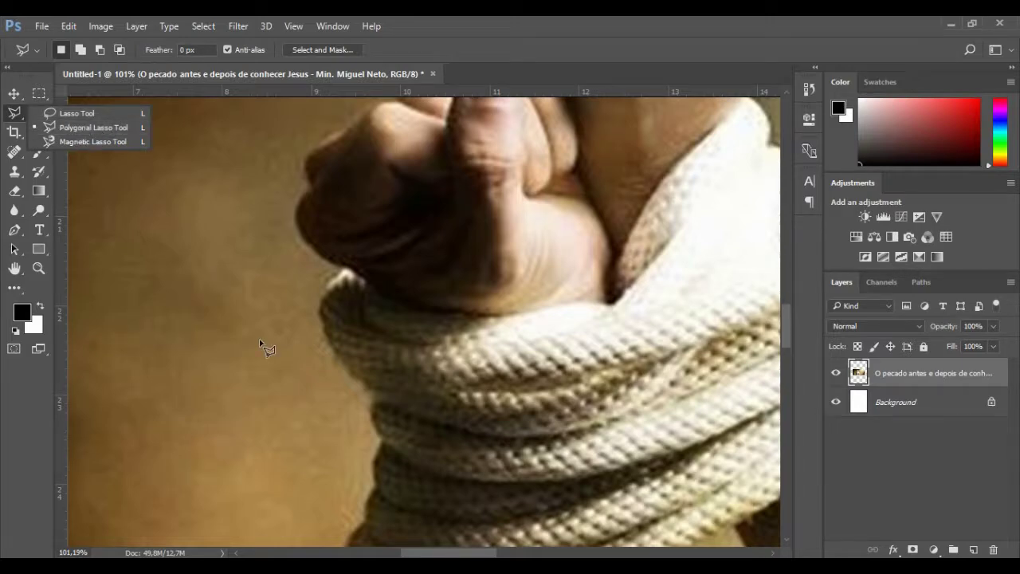
{"action": "mouse_move", "coordinate": [357, 532]}
{"action": "left_mouse_down"}
{"action": "mouse_move", "coordinate": [374, 489]}
{"action": "mouse_move", "coordinate": [378, 402]}
{"action": "mouse_move", "coordinate": [322, 344]}
{"action": "mouse_move", "coordinate": [306, 302]}
{"action": "mouse_move", "coordinate": [298, 209]}
{"action": "mouse_move", "coordinate": [320, 180]}
{"action": "mouse_move", "coordinate": [364, 173]}
{"action": "mouse_move", "coordinate": [547, 330]}
{"action": "left_mouse_up"}
{"action": "left_click", "coordinate": [517, 412]}
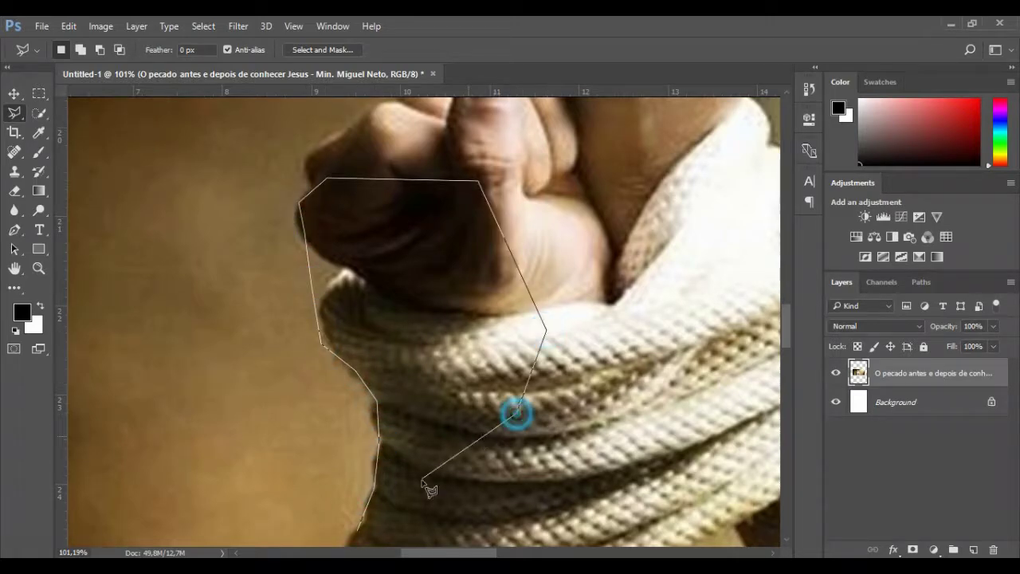
{"action": "left_click", "coordinate": [358, 528]}
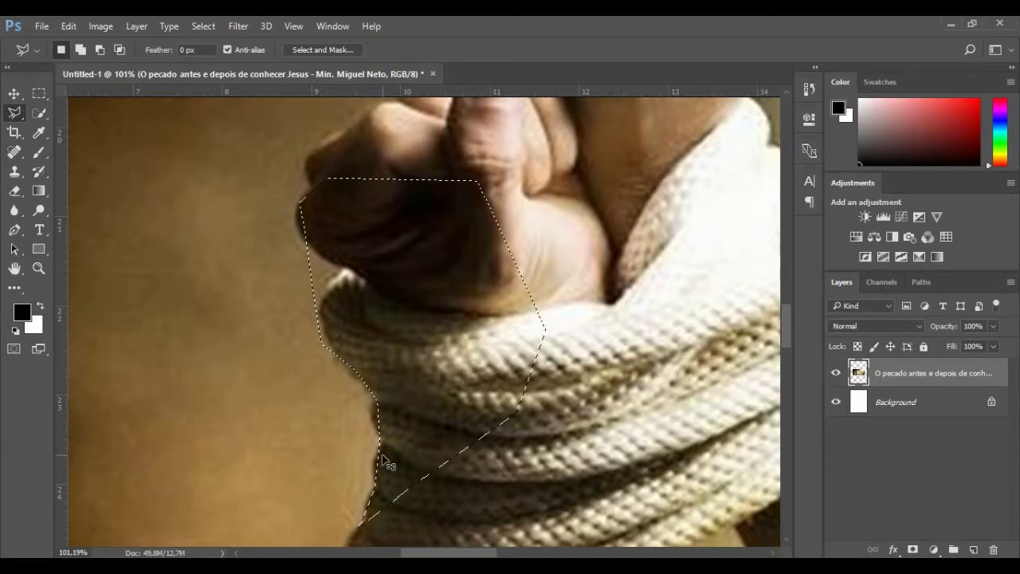
{"action": "key", "text": "ctrl+d"}
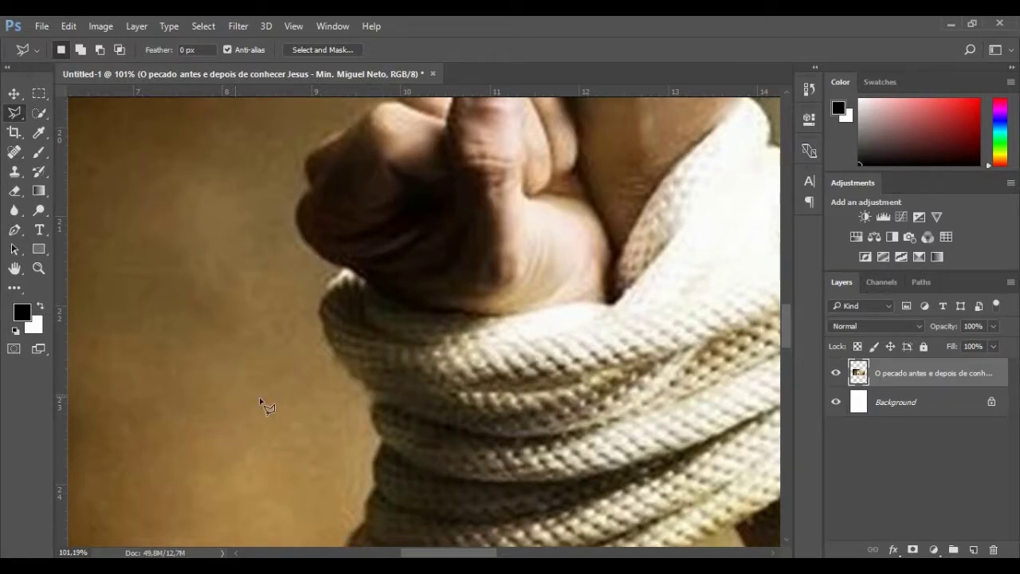
- Trace a Polygonal Lasso selection up the left edge of the rope and fist, and clear the selection
{"action": "left_click", "coordinate": [345, 541]}
{"action": "left_click", "coordinate": [364, 509]}
{"action": "left_click", "coordinate": [371, 465]}
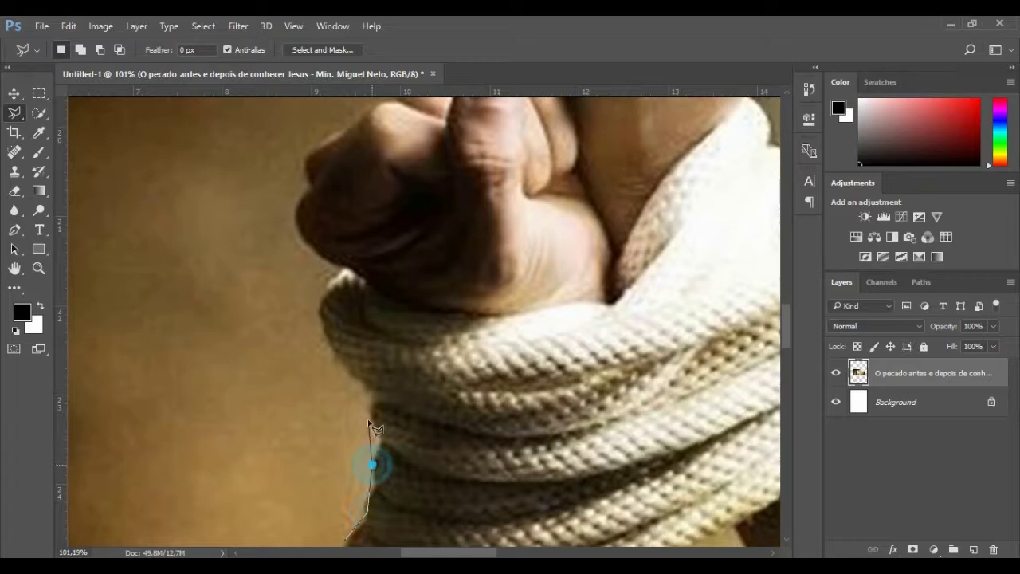
{"action": "left_click", "coordinate": [332, 346]}
{"action": "left_click", "coordinate": [304, 235]}
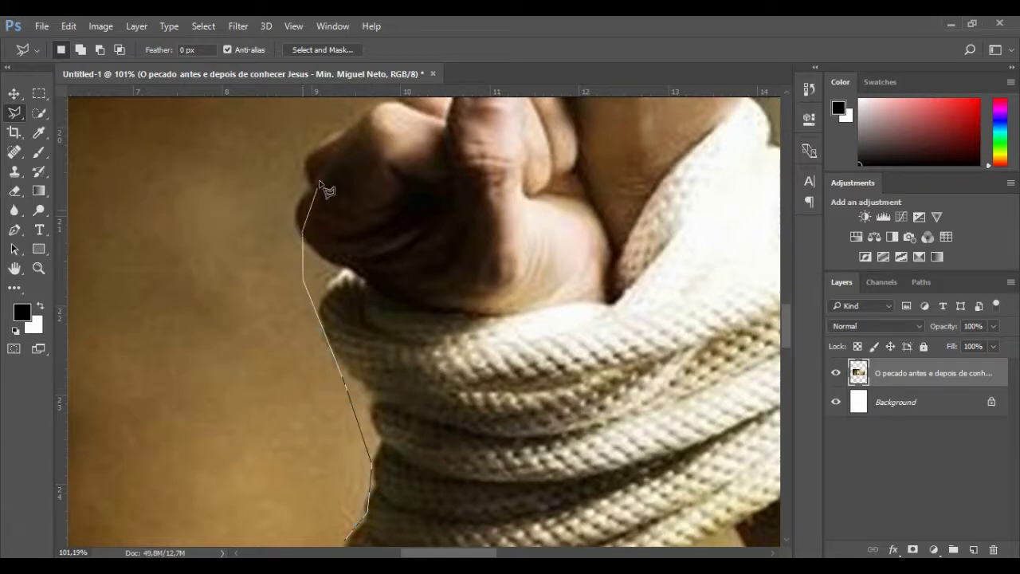
{"action": "left_click", "coordinate": [332, 143]}
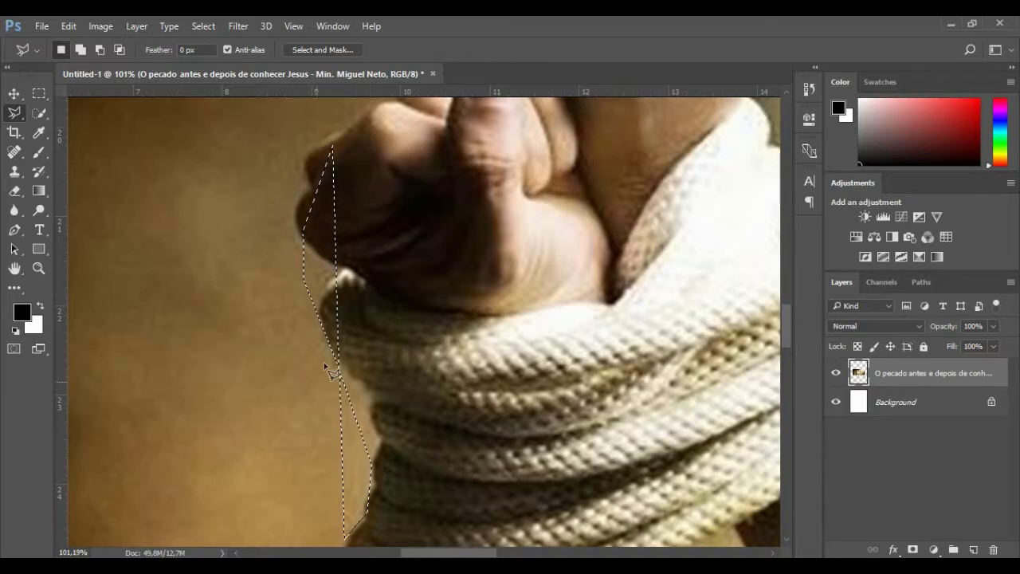
{"action": "key", "text": "ctrl+d"}
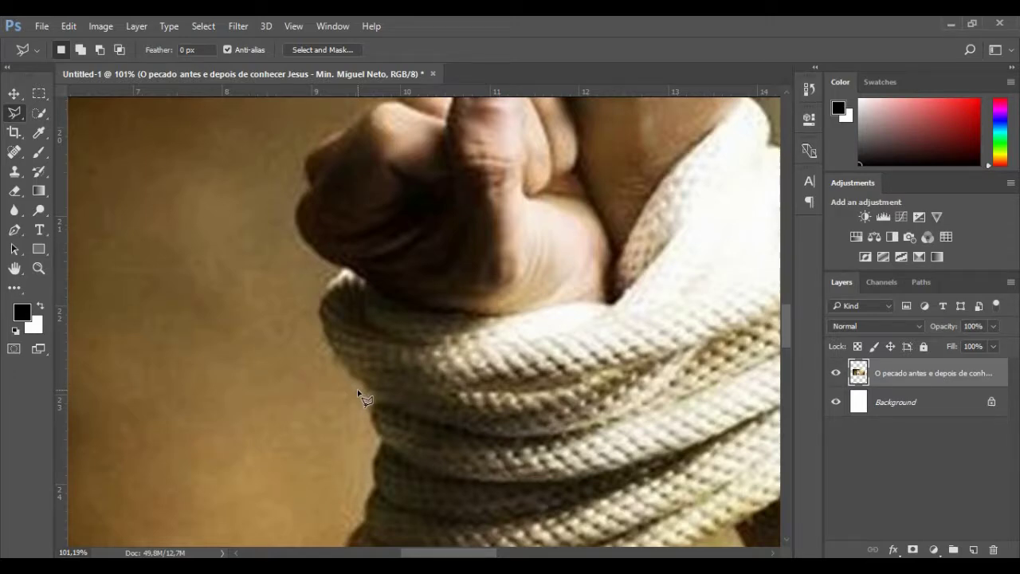
- Draw a closed pen shape about 635 by 358 px, following the fist's lower edge and covering the rope's left part
{"action": "left_click", "coordinate": [14, 229]}
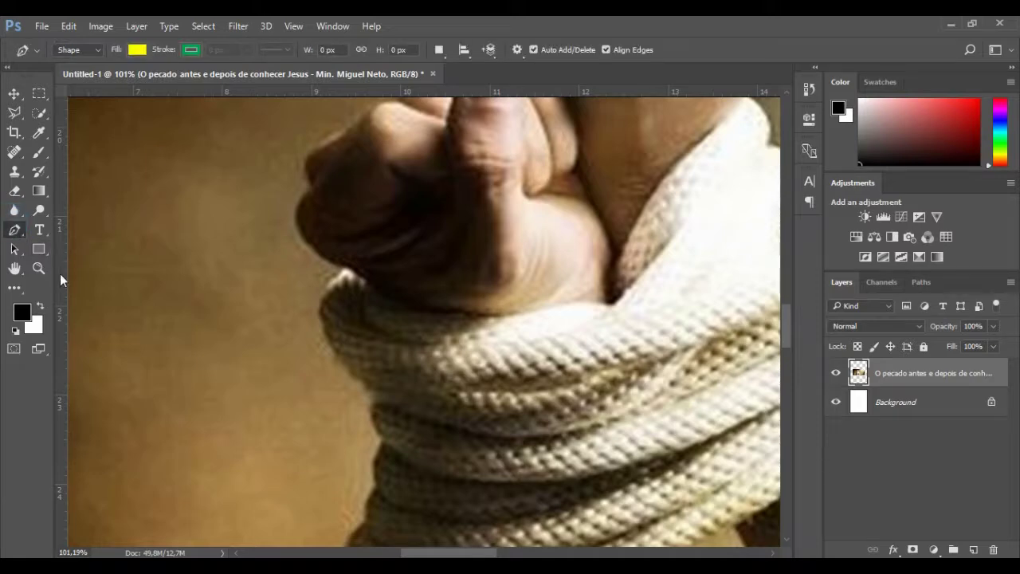
{"action": "left_click", "coordinate": [136, 469]}
{"action": "left_click", "coordinate": [196, 283]}
{"action": "left_click", "coordinate": [316, 252]}
{"action": "left_click_drag", "start_coordinate": [358, 269], "coordinate": [365, 273]}
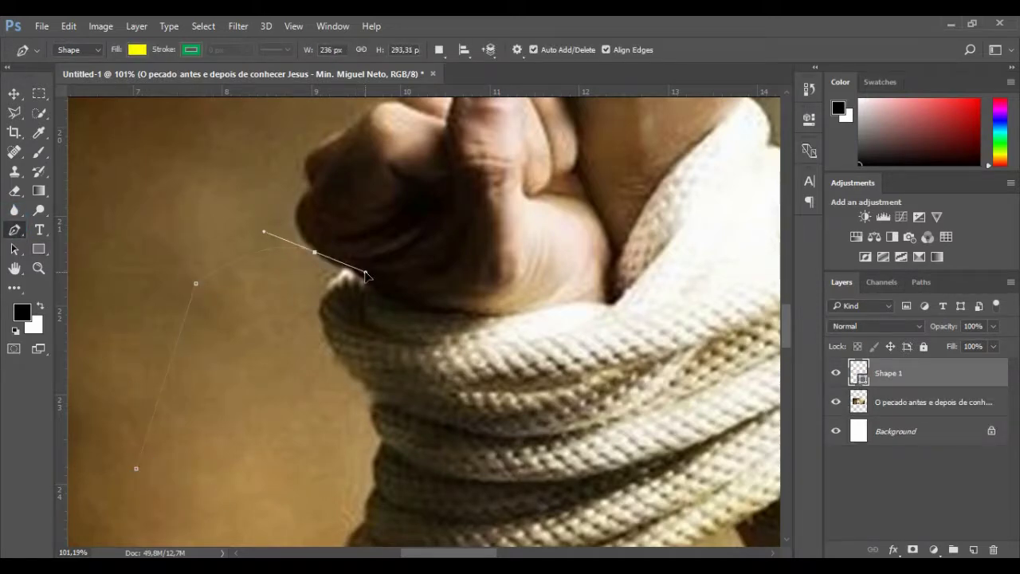
{"action": "left_click_drag", "start_coordinate": [442, 297], "coordinate": [471, 302]}
{"action": "left_click_drag", "start_coordinate": [545, 289], "coordinate": [561, 296]}
{"action": "left_click_drag", "start_coordinate": [583, 348], "coordinate": [592, 369]}
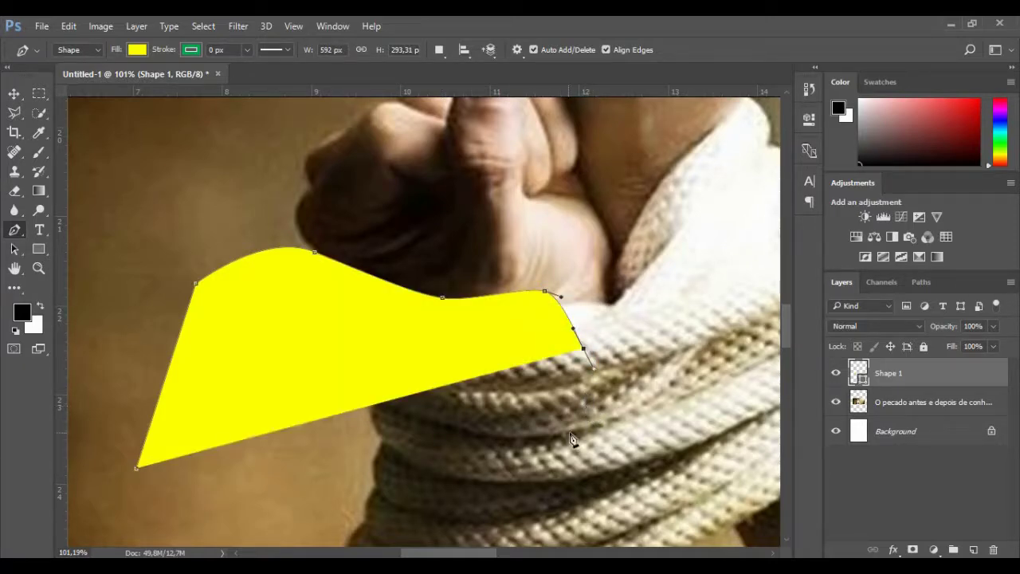
{"action": "left_click", "coordinate": [580, 423]}
{"action": "left_click_drag", "start_coordinate": [568, 449], "coordinate": [509, 472]}
{"action": "left_click_drag", "start_coordinate": [308, 503], "coordinate": [136, 498]}
{"action": "left_click", "coordinate": [138, 471]}
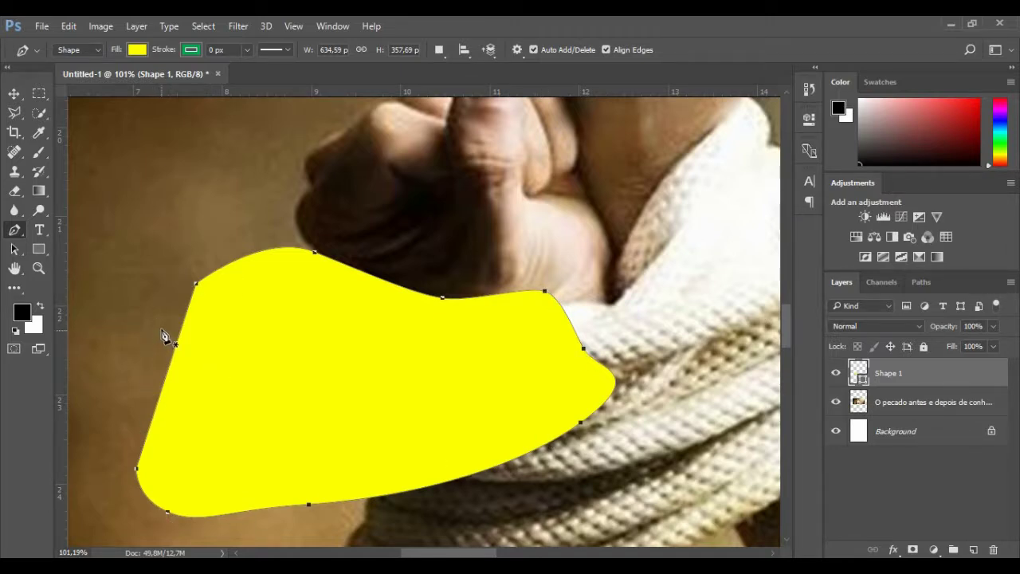
- Use the Add Anchor Point tool to move the yellow shape's upper-left corner anchor outward
{"action": "left_click", "coordinate": [14, 229], "text": "alt"}
{"action": "right_click", "coordinate": [14, 229]}
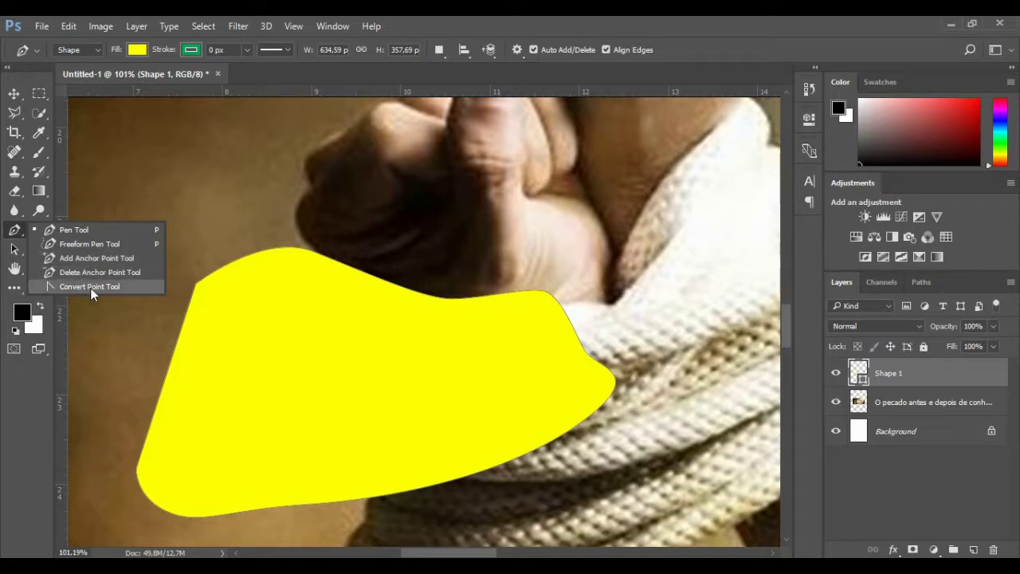
{"action": "left_click", "coordinate": [92, 257]}
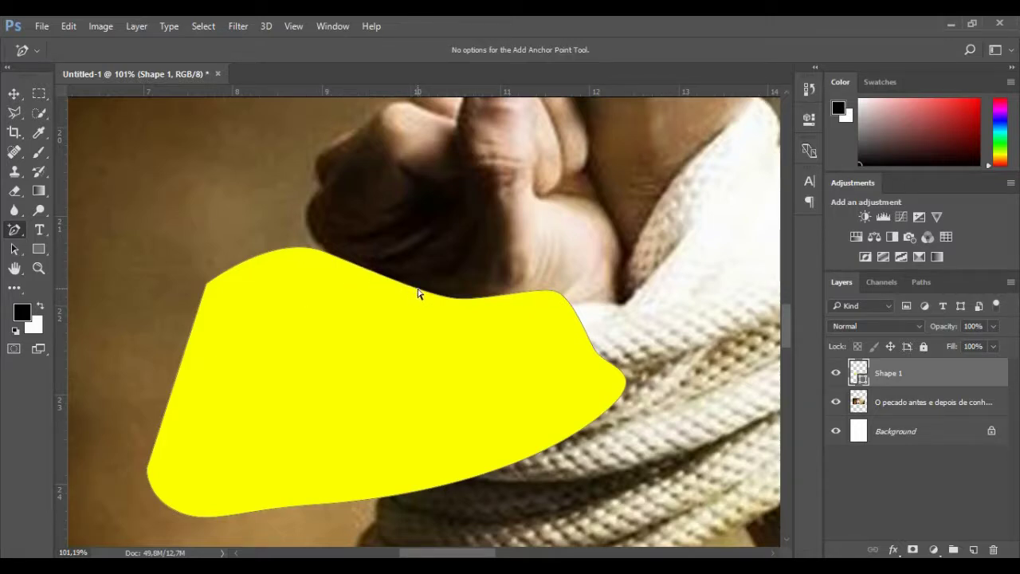
{"action": "left_click", "coordinate": [490, 298]}
{"action": "left_click_drag", "start_coordinate": [208, 286], "coordinate": [171, 259]}
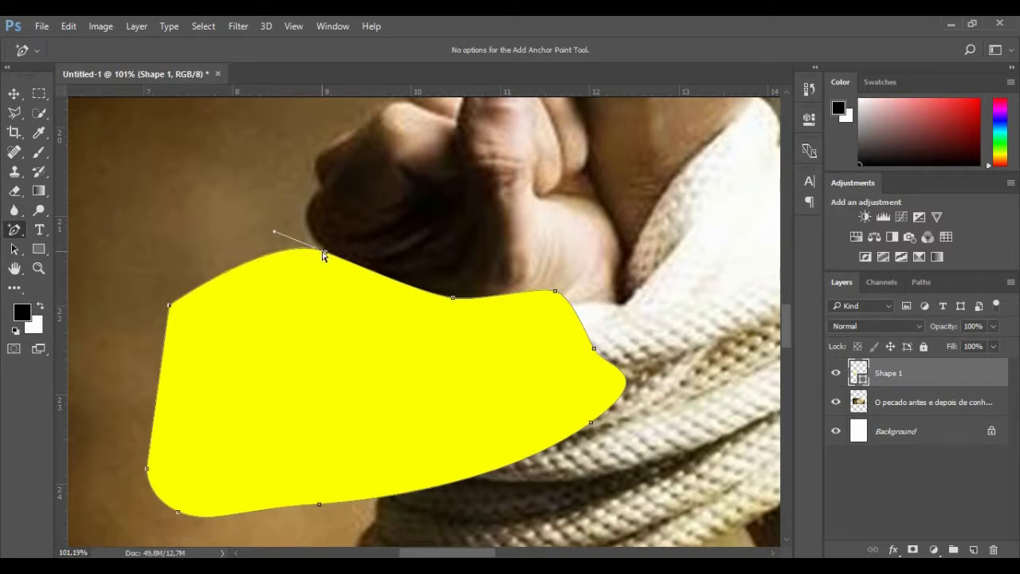
- Move the yellow shape's top anchor and tilt its direction handles, and pull a new anchor outward on the straight left edge
{"action": "left_click_drag", "start_coordinate": [325, 257], "coordinate": [283, 240]}
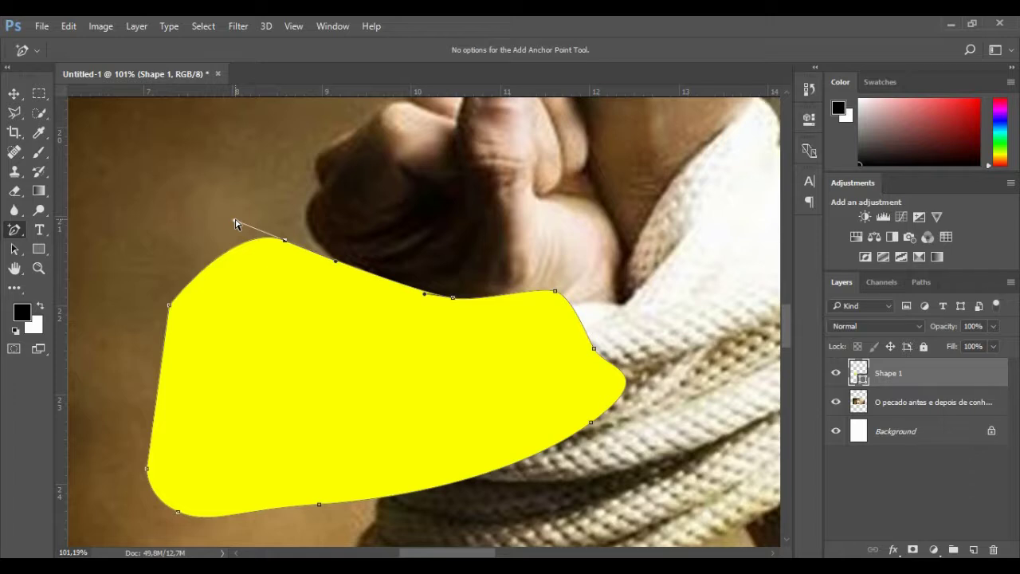
{"action": "left_click_drag", "start_coordinate": [235, 223], "coordinate": [217, 252]}
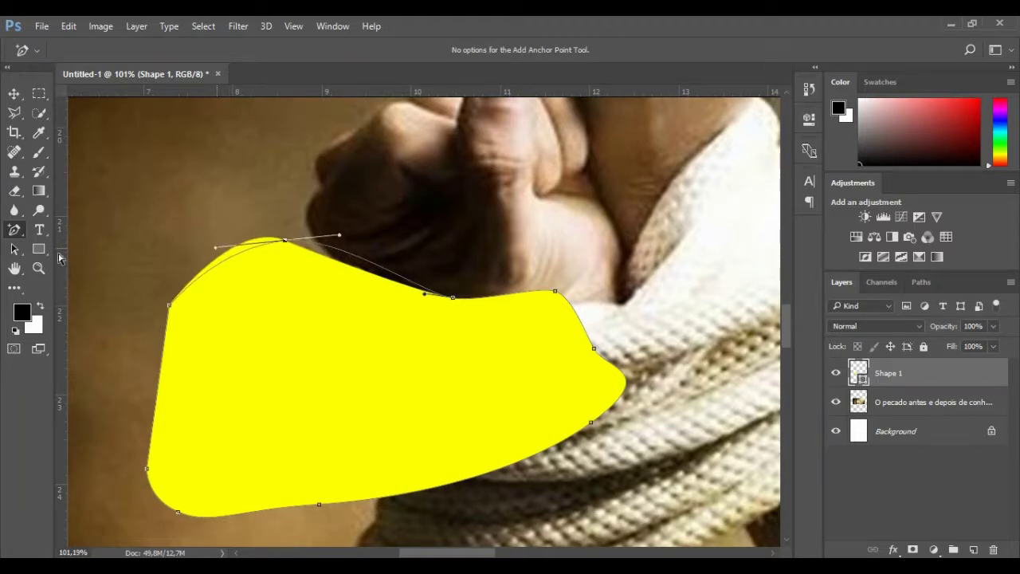
{"action": "right_click", "coordinate": [14, 230]}
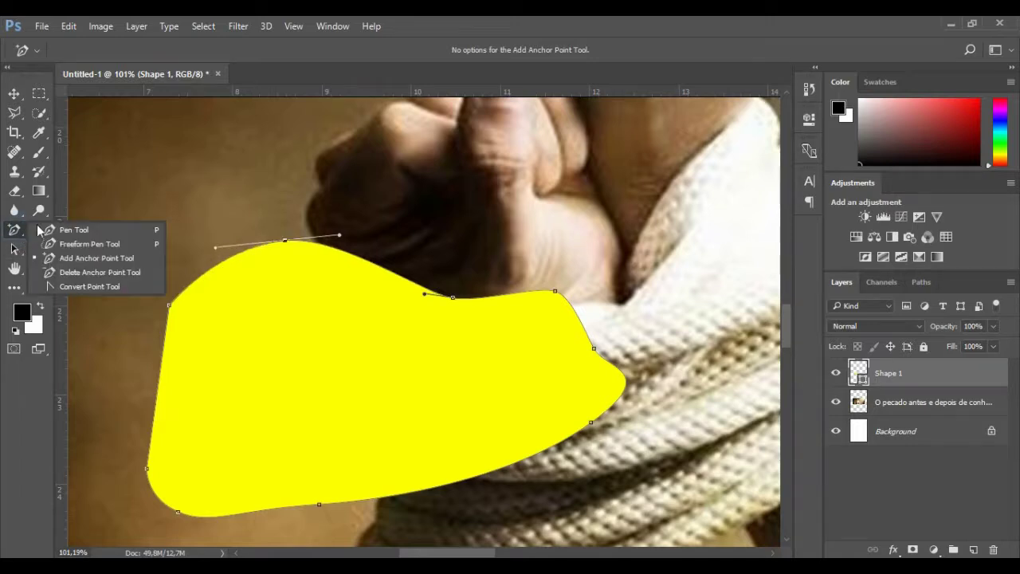
{"action": "left_click", "coordinate": [83, 260]}
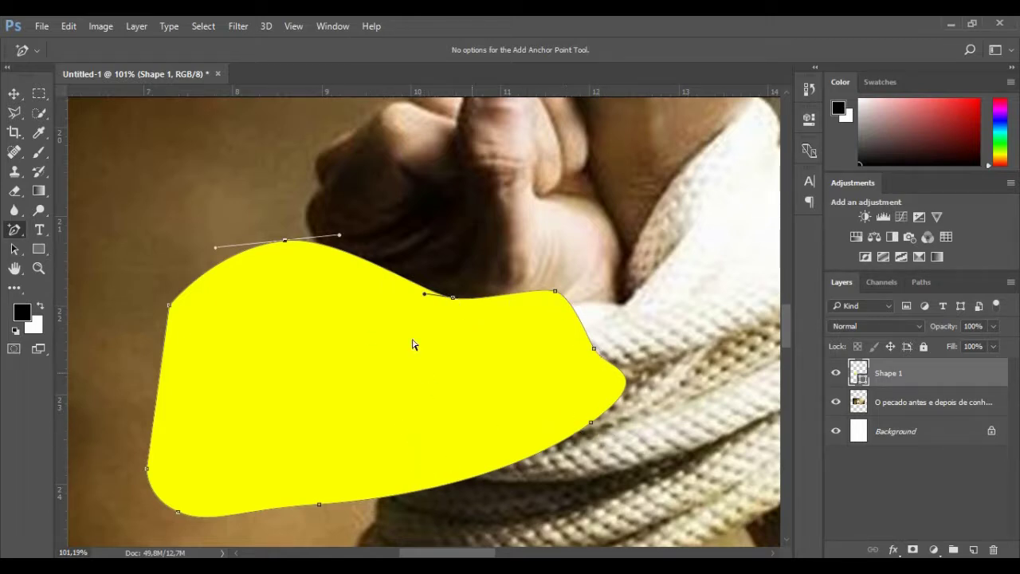
{"action": "left_click", "coordinate": [156, 397]}
{"action": "left_click_drag", "start_coordinate": [156, 400], "coordinate": [121, 390]}
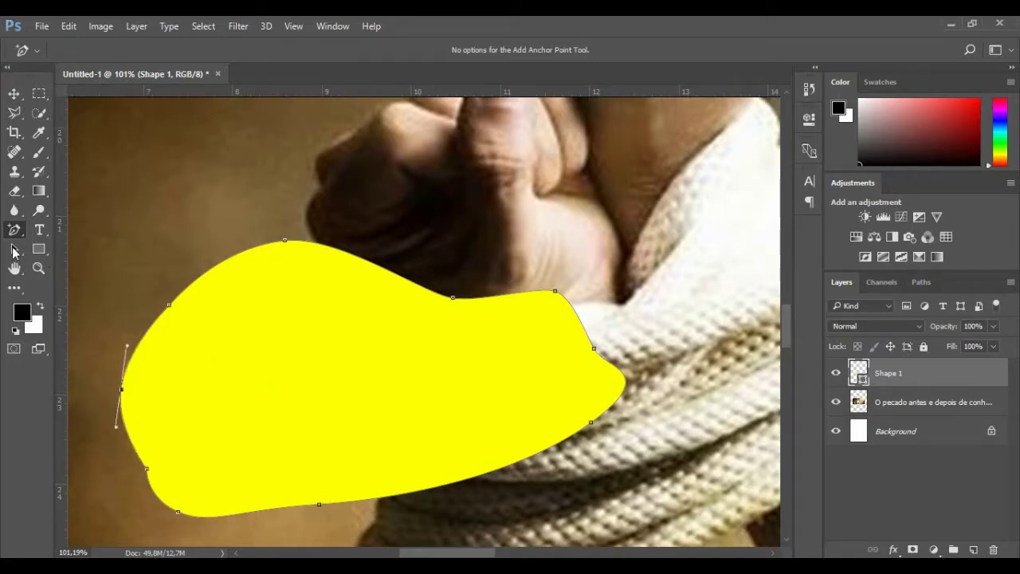
- Remove the topmost anchor of the yellow shape with the Delete Anchor Point tool
{"action": "left_click", "coordinate": [13, 230]}
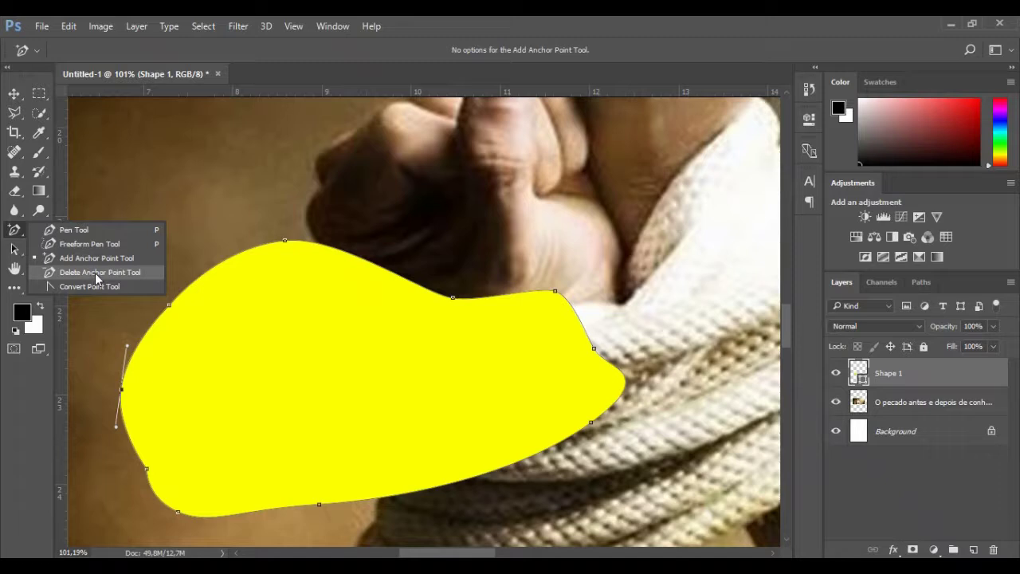
{"action": "left_click", "coordinate": [98, 272]}
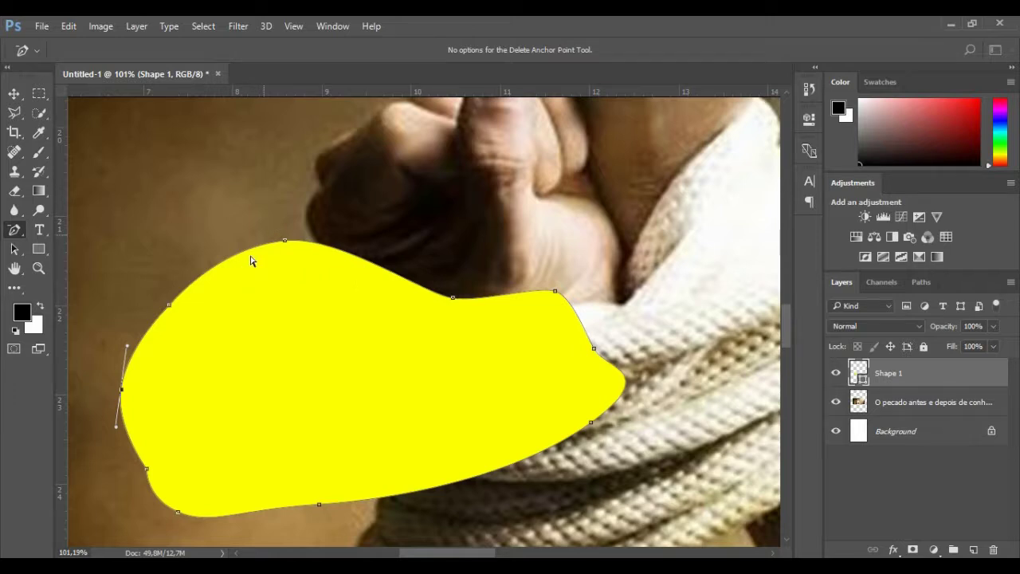
{"action": "left_click", "coordinate": [285, 241]}
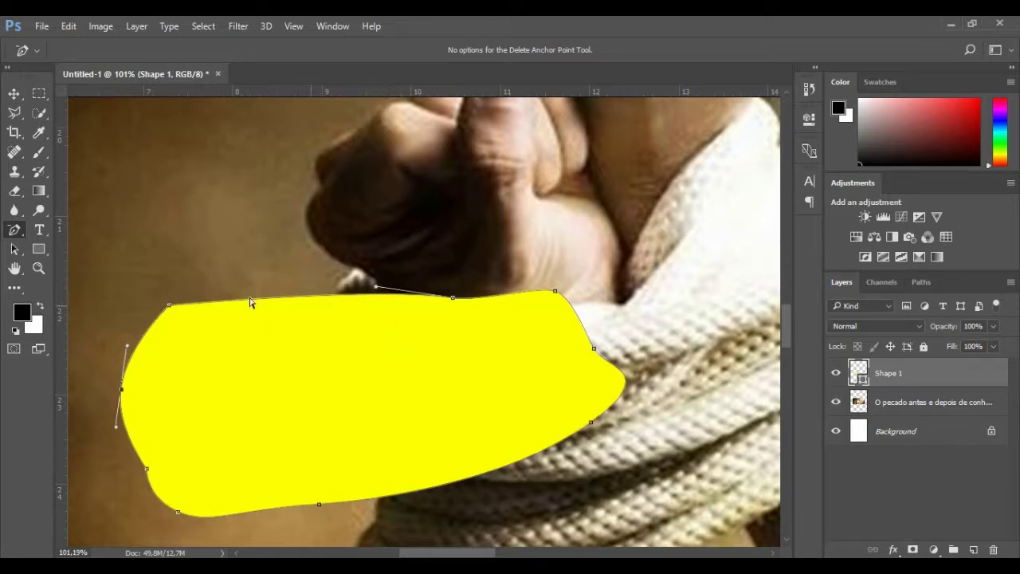
- Reshape the yellow shape's upper-left, upper-right and lower-right anchors into smooth curves with the Convert Point tool
{"action": "left_click", "coordinate": [14, 229]}
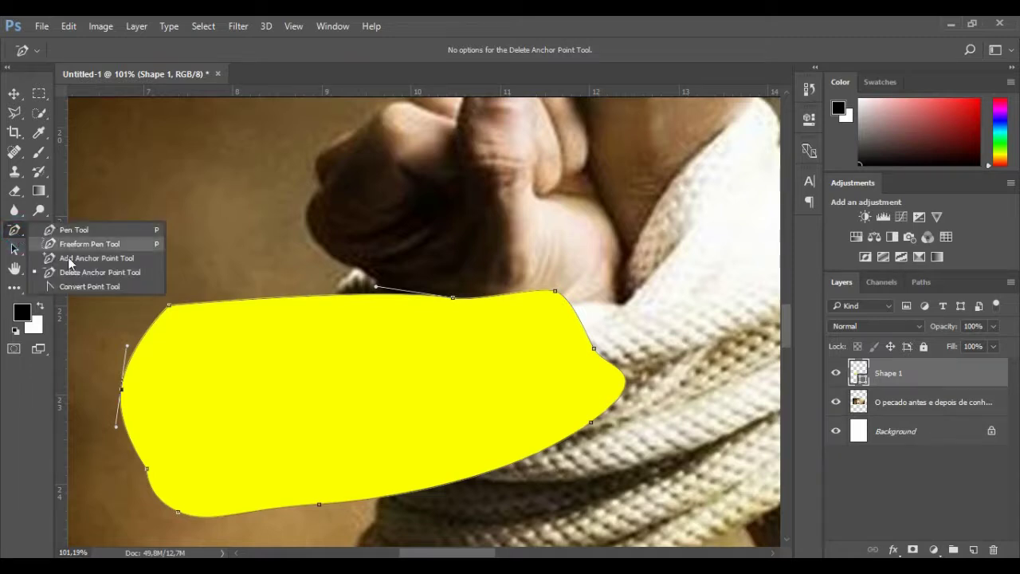
{"action": "left_click", "coordinate": [90, 287]}
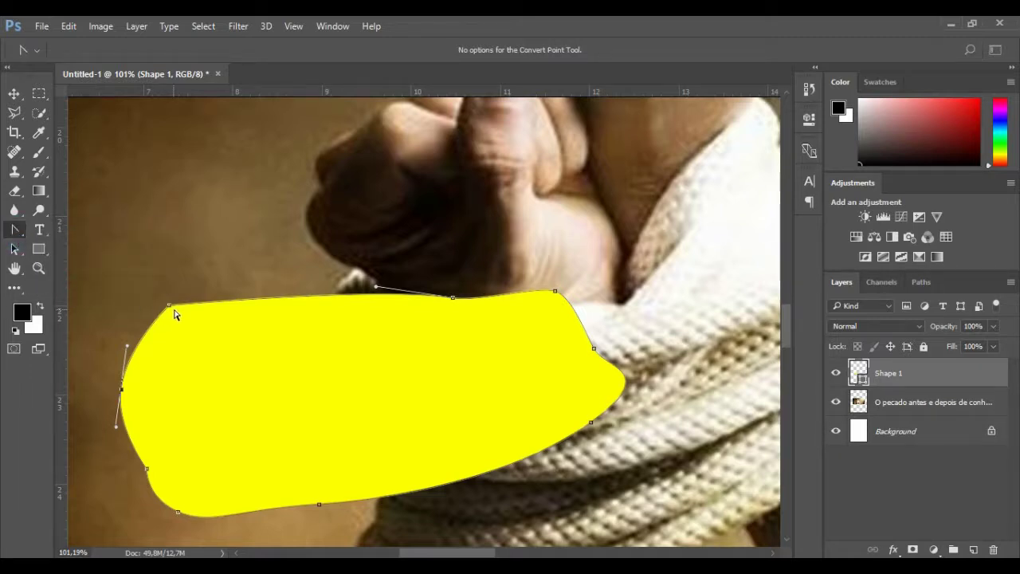
{"action": "left_click", "coordinate": [169, 307]}
{"action": "left_click", "coordinate": [169, 306]}
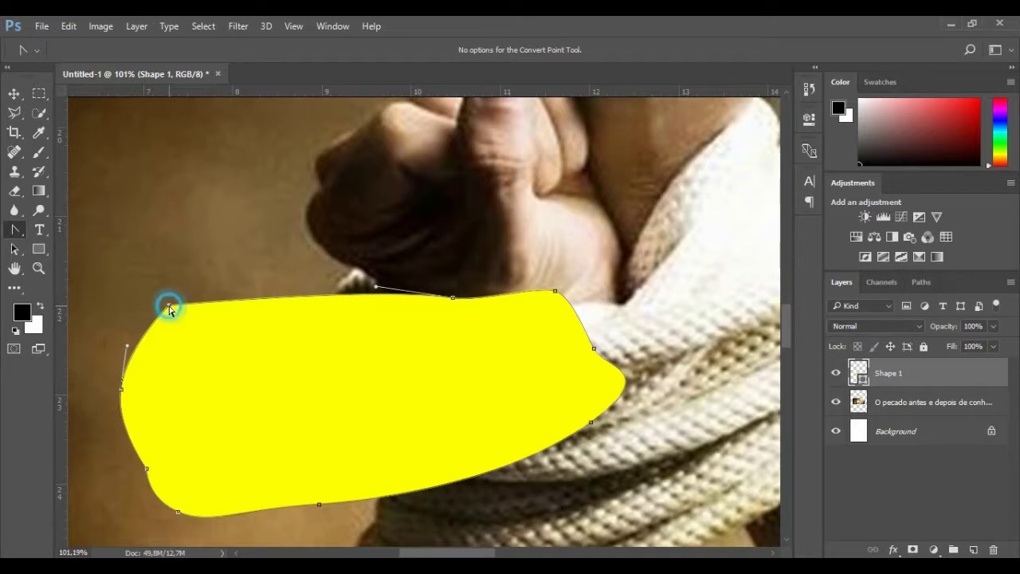
{"action": "left_click_drag", "start_coordinate": [169, 307], "coordinate": [195, 280]}
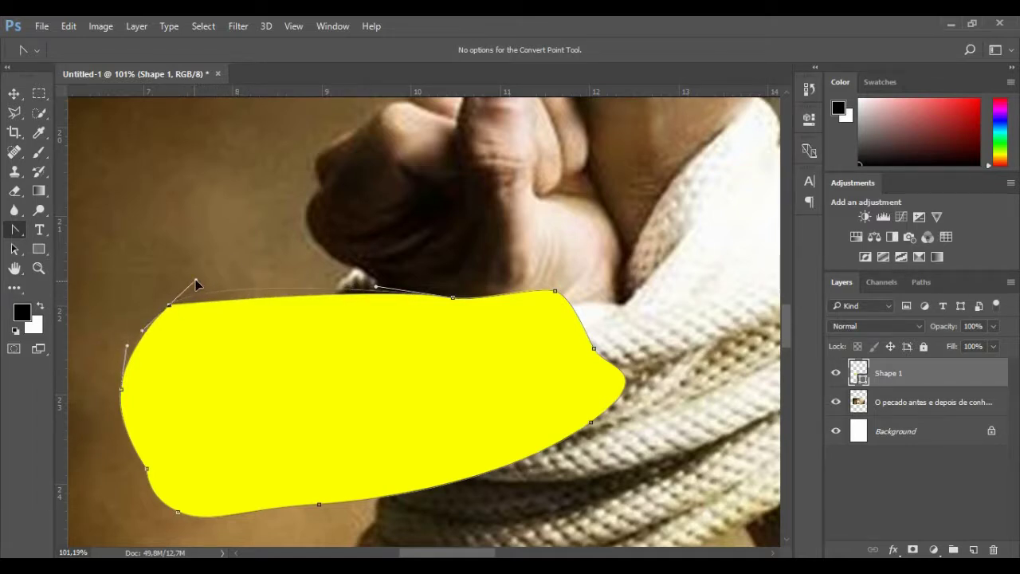
{"action": "left_click", "coordinate": [556, 292]}
{"action": "left_click_drag", "start_coordinate": [556, 292], "coordinate": [599, 311]}
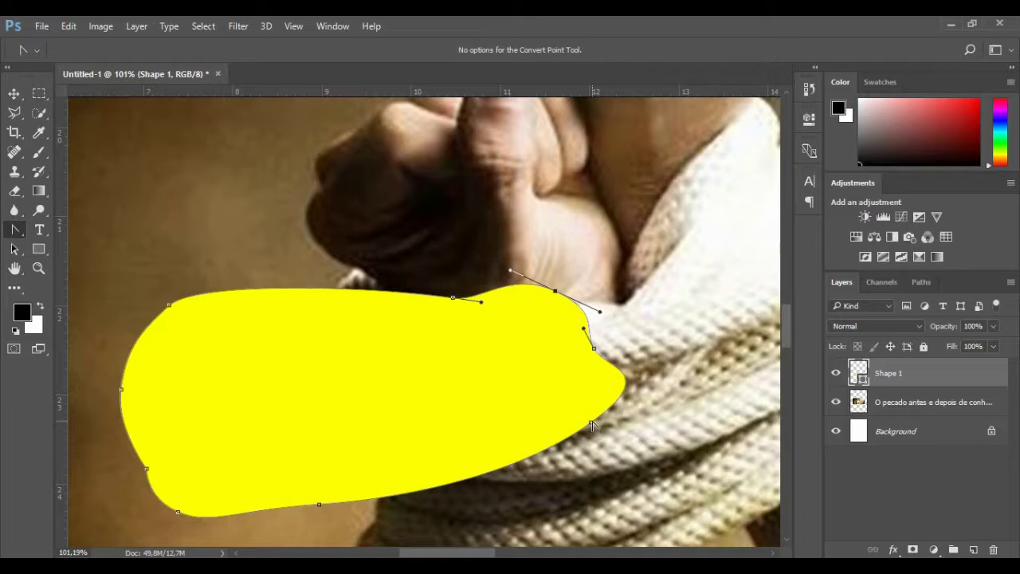
{"action": "left_click_drag", "start_coordinate": [592, 426], "coordinate": [526, 465]}
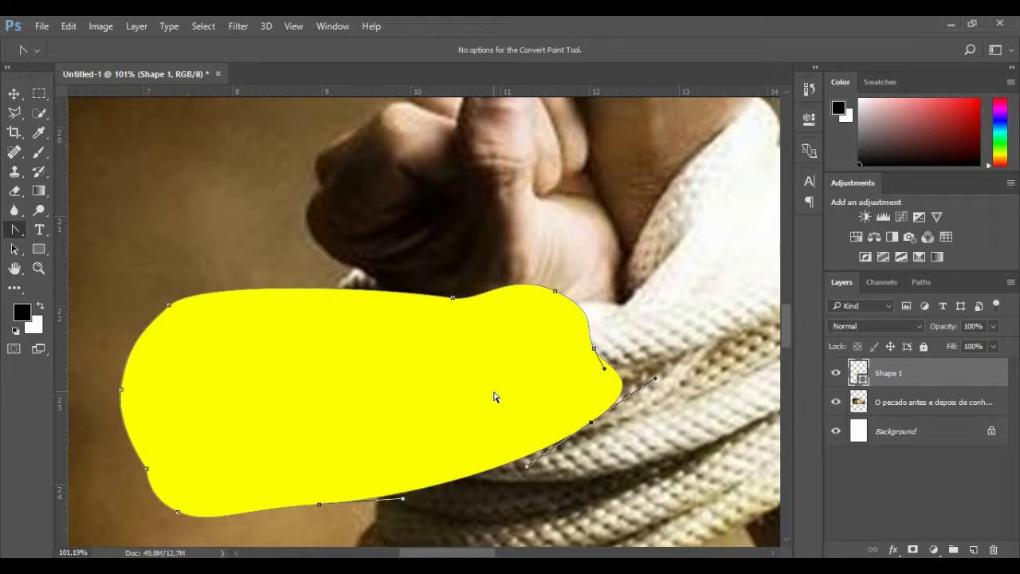
- Hide the Shape 1 layer and make the photo layer active
{"action": "left_click", "coordinate": [835, 373]}
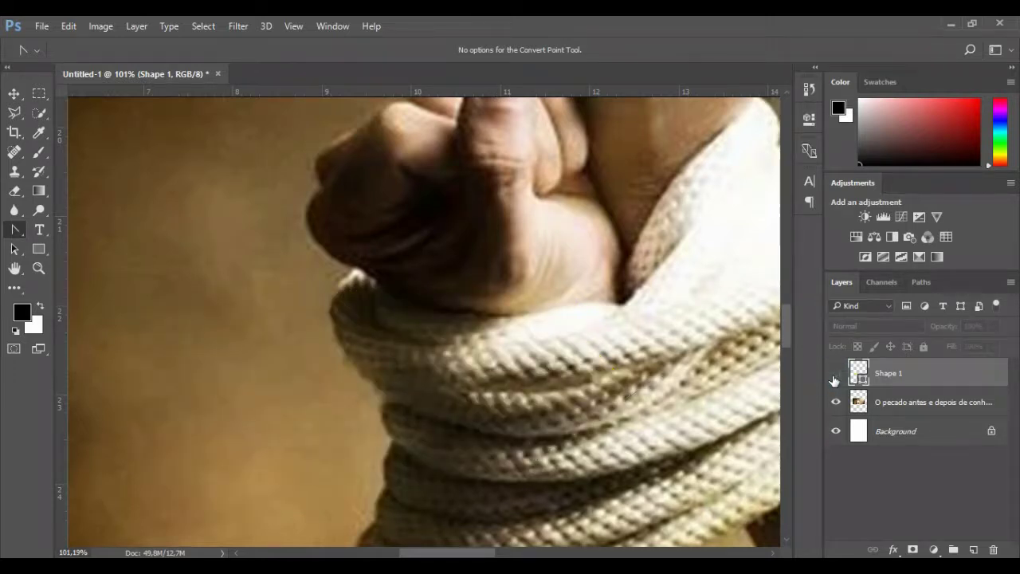
{"action": "left_click", "coordinate": [865, 408]}
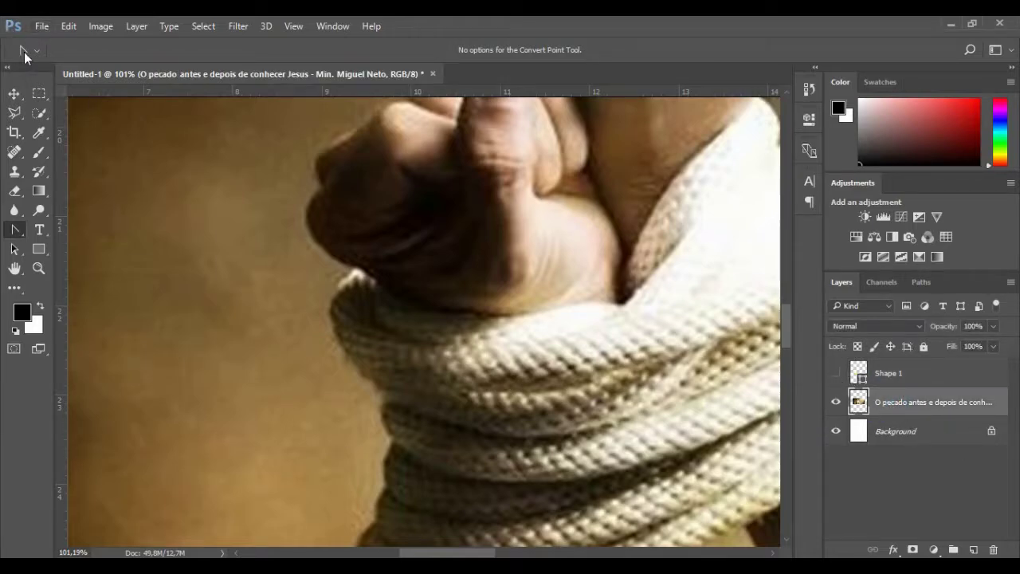
- Switch to the Pen tool and set its drawing mode to Path
{"action": "left_click", "coordinate": [14, 229]}
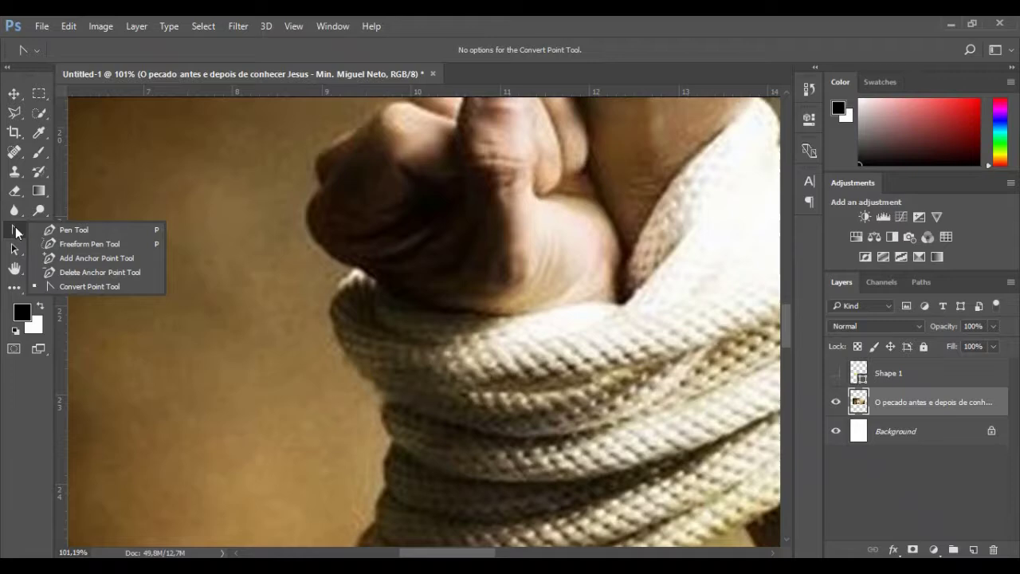
{"action": "left_click", "coordinate": [81, 231]}
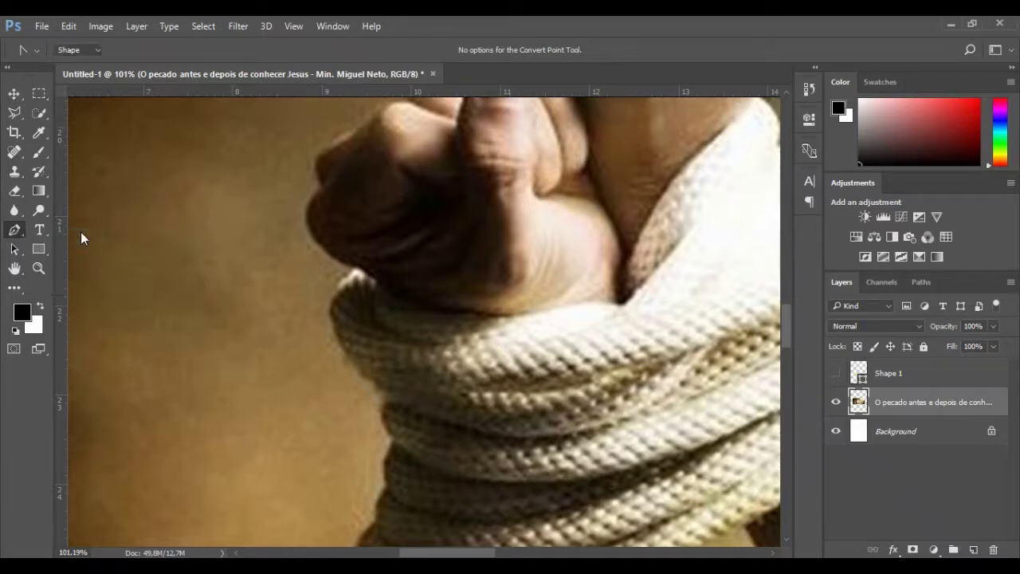
{"action": "left_click", "coordinate": [89, 50]}
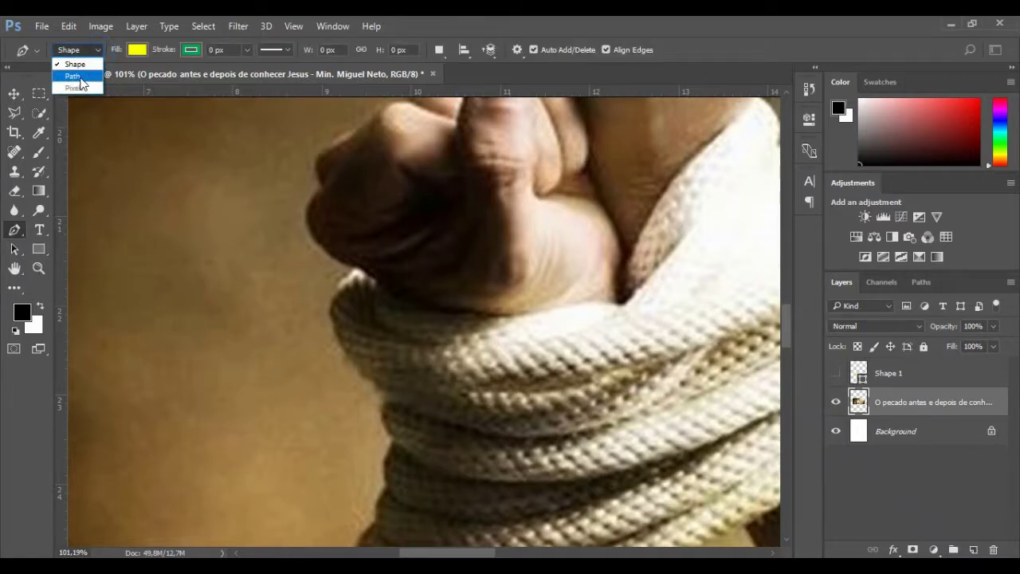
{"action": "left_click", "coordinate": [74, 76]}
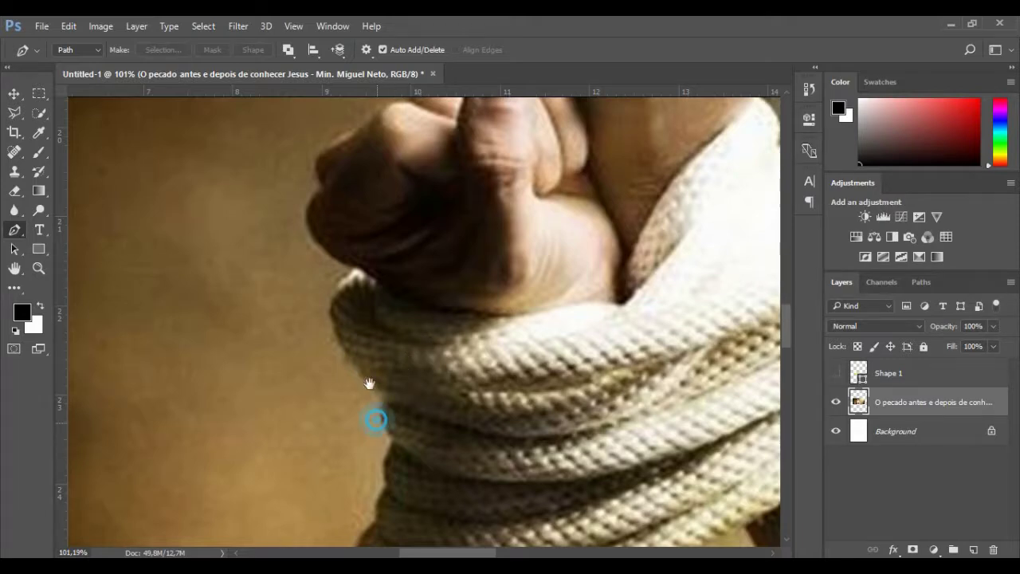
- Start a path at the photo's lower edge on the forearm's left contour, and shift its first anchors to fit the contour
{"action": "scroll", "coordinate": [369, 383], "scroll_direction": "down", "scroll_amount": 10}
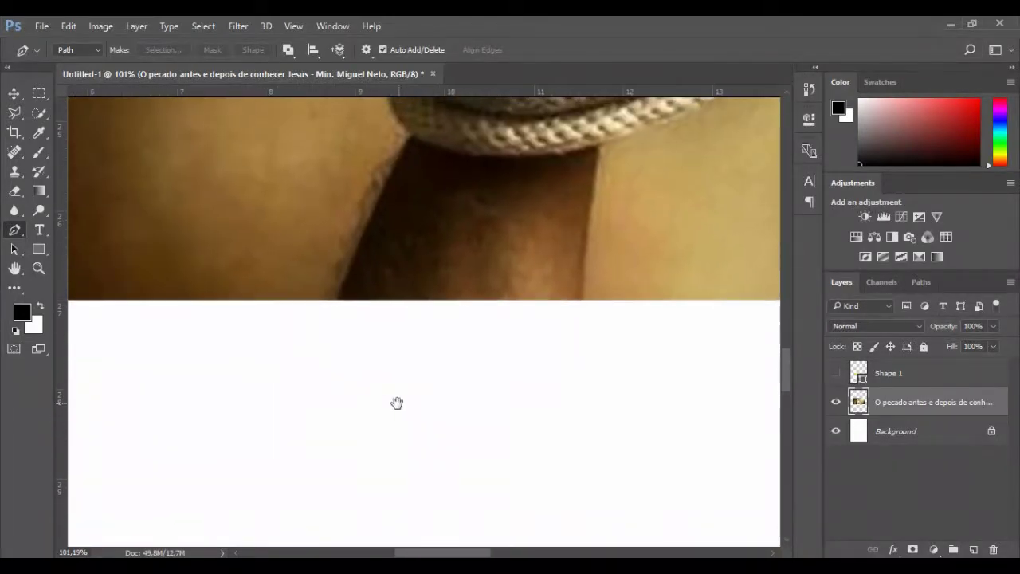
{"action": "left_click", "coordinate": [335, 298]}
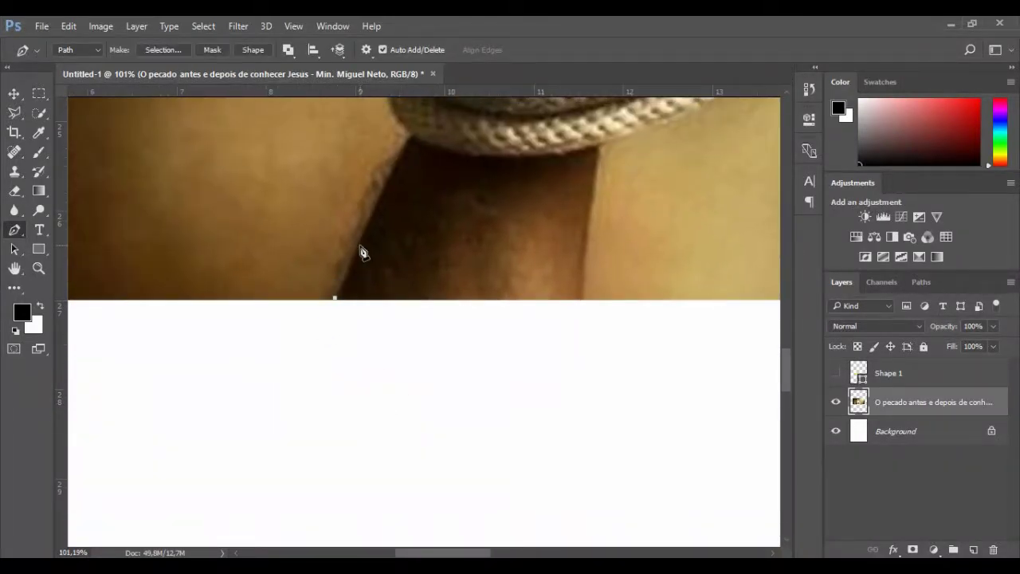
{"action": "left_click", "coordinate": [361, 246]}
{"action": "left_click", "coordinate": [375, 212]}
{"action": "scroll", "coordinate": [377, 217], "scroll_direction": "up", "scroll_amount": 3}
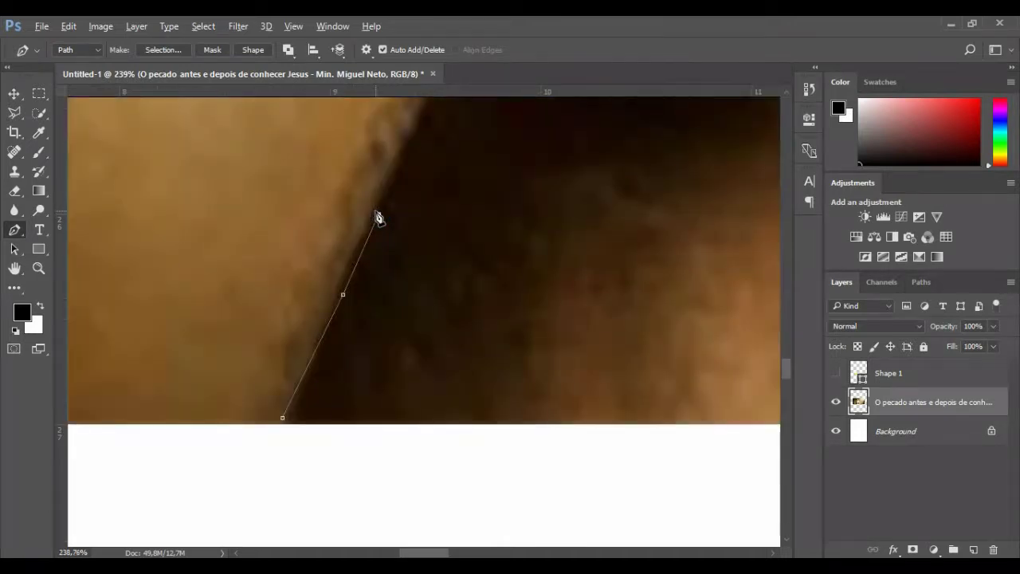
{"action": "left_click", "coordinate": [342, 296]}
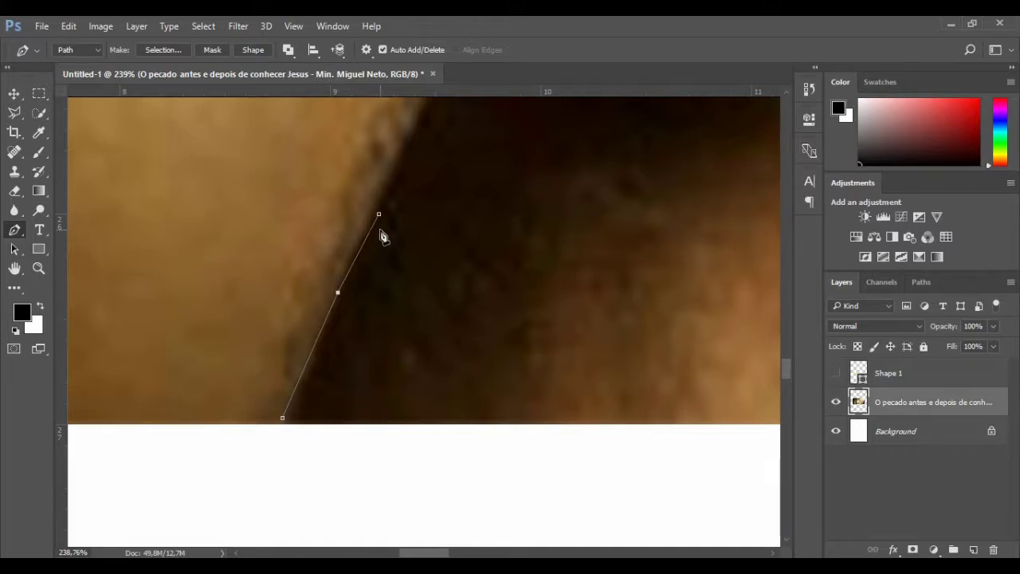
{"action": "left_click_drag", "start_coordinate": [380, 216], "coordinate": [375, 209]}
- Extend the path up the forearm's left edge to the point where it meets the lowest rope coil
{"action": "left_click_drag", "start_coordinate": [435, 194], "coordinate": [404, 406]}
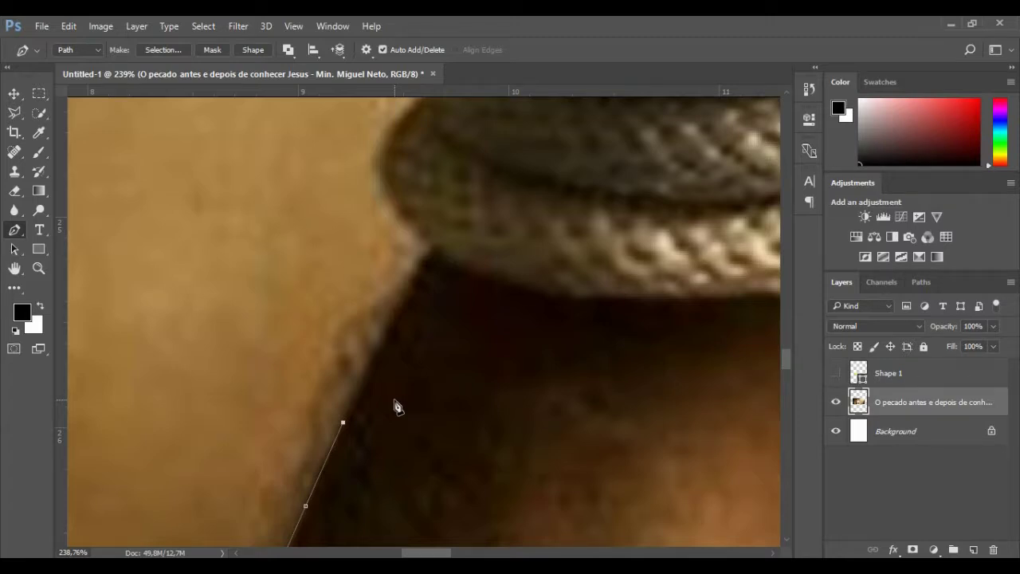
{"action": "left_click", "coordinate": [384, 347]}
{"action": "left_click", "coordinate": [408, 299]}
{"action": "left_click", "coordinate": [421, 271]}
{"action": "left_click", "coordinate": [435, 255]}
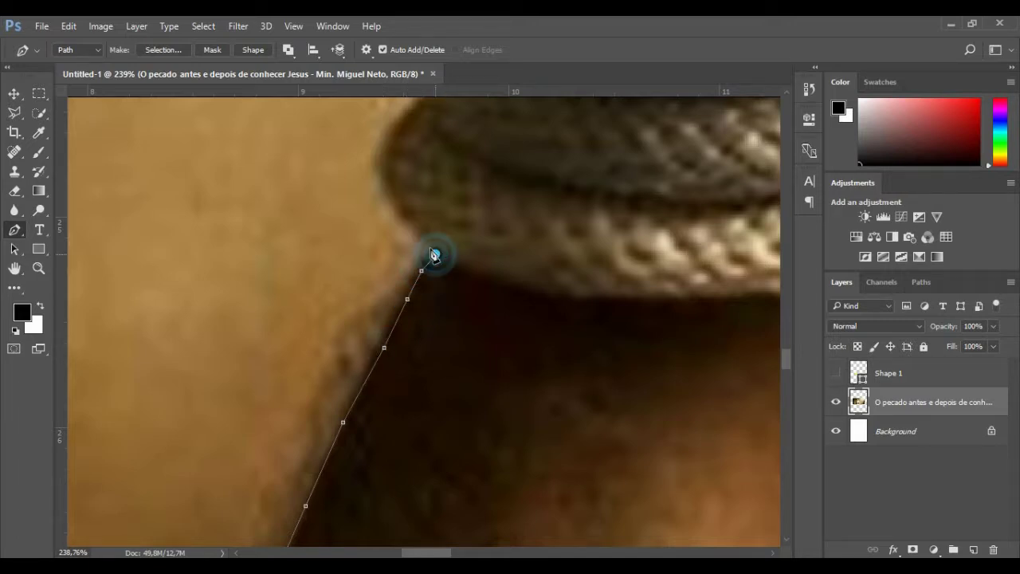
- Trace the path around the left edge of the lowest rope coils with curved segments
{"action": "left_click", "coordinate": [380, 171]}
{"action": "left_click_drag", "start_coordinate": [380, 170], "coordinate": [369, 233]}
{"action": "left_click", "coordinate": [360, 240]}
{"action": "left_click", "coordinate": [376, 220]}
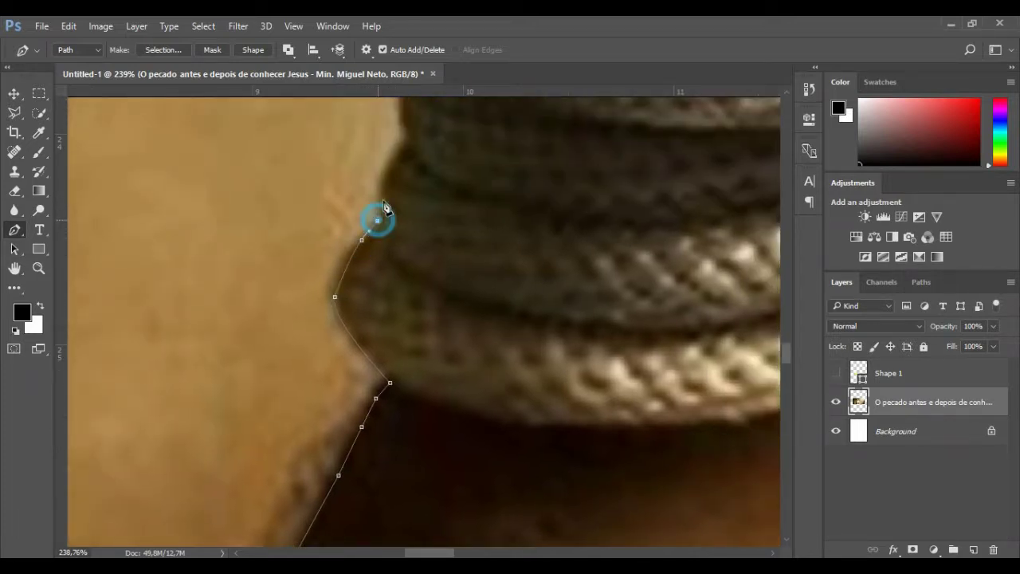
{"action": "left_click_drag", "start_coordinate": [385, 173], "coordinate": [369, 380]}
{"action": "left_click", "coordinate": [403, 150]}
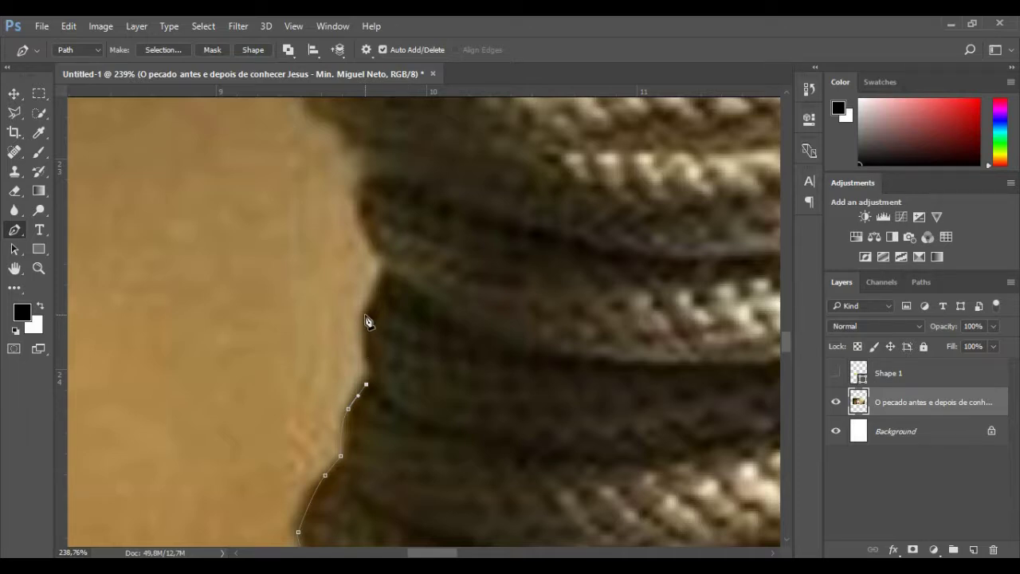
- Continue the path along the left edge of the upper rope coils to the rope's tip below the front fist
{"action": "left_click_drag", "start_coordinate": [366, 315], "coordinate": [384, 271]}
{"action": "left_click_drag", "start_coordinate": [360, 209], "coordinate": [363, 190]}
{"action": "scroll", "coordinate": [363, 190], "scroll_direction": "up", "scroll_amount": 5}
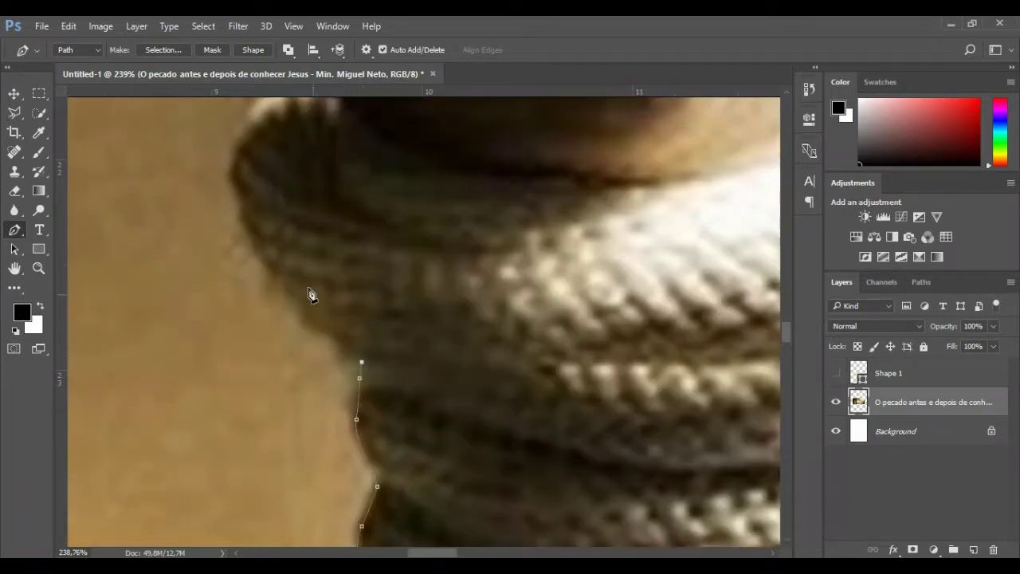
{"action": "left_click_drag", "start_coordinate": [247, 228], "coordinate": [229, 176]}
{"action": "left_click_drag", "start_coordinate": [249, 120], "coordinate": [262, 364]}
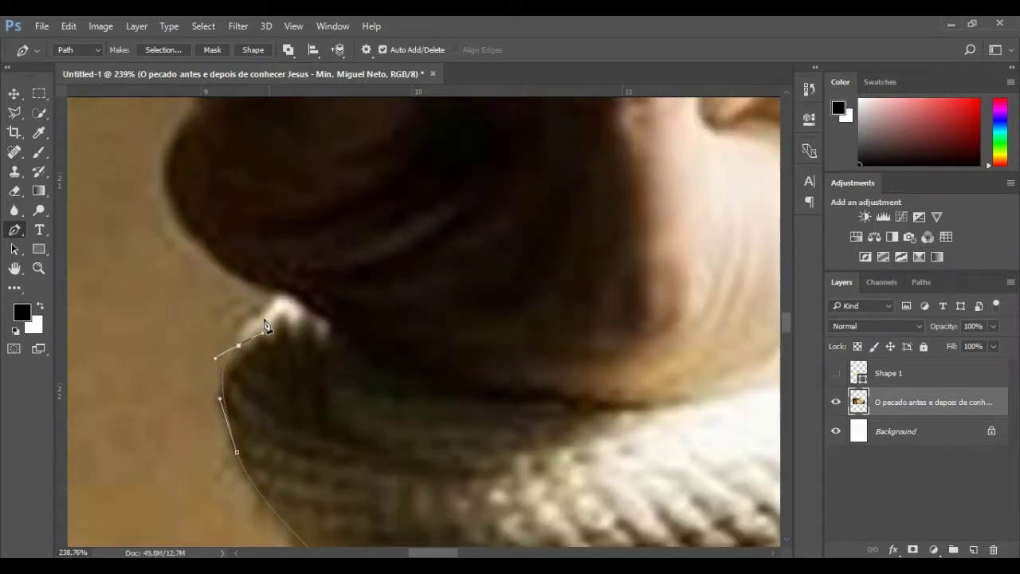
{"action": "left_click_drag", "start_coordinate": [273, 301], "coordinate": [275, 289]}
- Trace the path up the outer left contour of the front fist
{"action": "left_click_drag", "start_coordinate": [164, 180], "coordinate": [164, 129]}
{"action": "left_click_drag", "start_coordinate": [239, 217], "coordinate": [233, 430]}
{"action": "left_click_drag", "start_coordinate": [185, 329], "coordinate": [191, 324]}
{"action": "left_click_drag", "start_coordinate": [179, 266], "coordinate": [184, 240]}
{"action": "left_click_drag", "start_coordinate": [206, 221], "coordinate": [230, 348]}
{"action": "left_click", "coordinate": [239, 329]}
- Carry the path over the front fist's upper knuckles to the point where it meets the rear fist
{"action": "left_click_drag", "start_coordinate": [317, 277], "coordinate": [292, 320]}
{"action": "left_click", "coordinate": [327, 298]}
{"action": "left_click", "coordinate": [360, 284]}
{"action": "left_click_drag", "start_coordinate": [421, 248], "coordinate": [449, 248]}
{"action": "left_click_drag", "start_coordinate": [484, 258], "coordinate": [435, 374]}
{"action": "left_click_drag", "start_coordinate": [441, 339], "coordinate": [467, 333]}
{"action": "left_click", "coordinate": [519, 337]}
{"action": "left_click", "coordinate": [544, 332]}
- Trace the path around the lower fingers on the left side of the rear fist
{"action": "scroll", "coordinate": [519, 278], "scroll_direction": "down", "scroll_amount": 2}
{"action": "left_click_drag", "start_coordinate": [546, 279], "coordinate": [437, 447]}
{"action": "left_click_drag", "start_coordinate": [404, 412], "coordinate": [394, 381]}
{"action": "left_click_drag", "start_coordinate": [403, 366], "coordinate": [446, 343]}
{"action": "left_click", "coordinate": [454, 301]}
{"action": "left_click", "coordinate": [482, 282]}
{"action": "left_click", "coordinate": [494, 265]}
{"action": "left_click", "coordinate": [502, 237]}
- Continue the path across the rear fist's uppermost knuckles to the start of the back of the hand
{"action": "left_click", "coordinate": [539, 216]}
{"action": "left_click_drag", "start_coordinate": [574, 216], "coordinate": [579, 216]}
{"action": "left_click", "coordinate": [585, 204]}
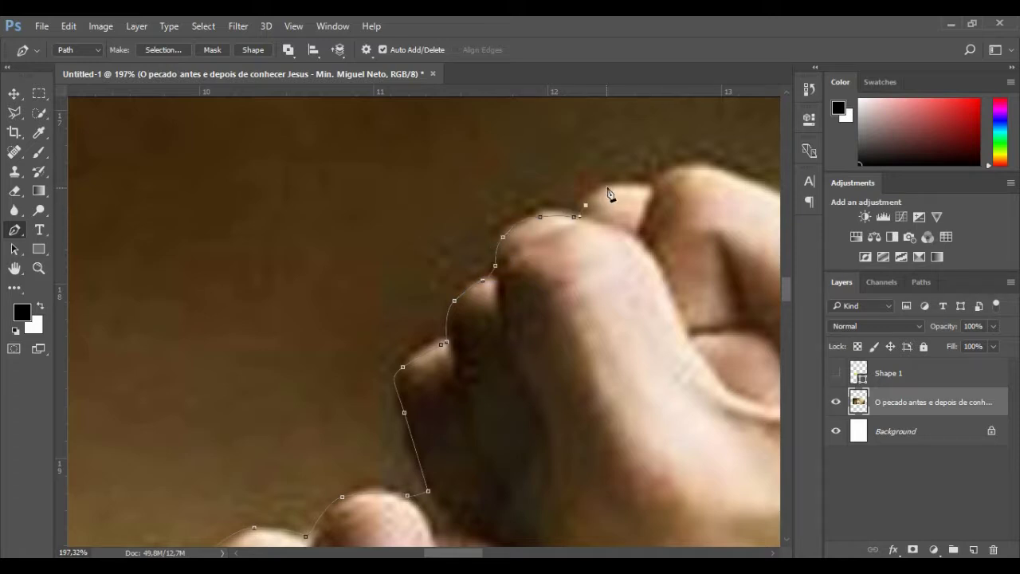
{"action": "left_click", "coordinate": [605, 188]}
{"action": "left_click_drag", "start_coordinate": [629, 191], "coordinate": [319, 239]}
{"action": "left_click", "coordinate": [337, 233]}
{"action": "left_click", "coordinate": [358, 221]}
{"action": "left_click_drag", "start_coordinate": [401, 218], "coordinate": [418, 223]}
- Undo the overlong straight segment and trace the back of the rear hand with shorter segments down to the wrist rope
{"action": "left_click", "coordinate": [638, 341]}
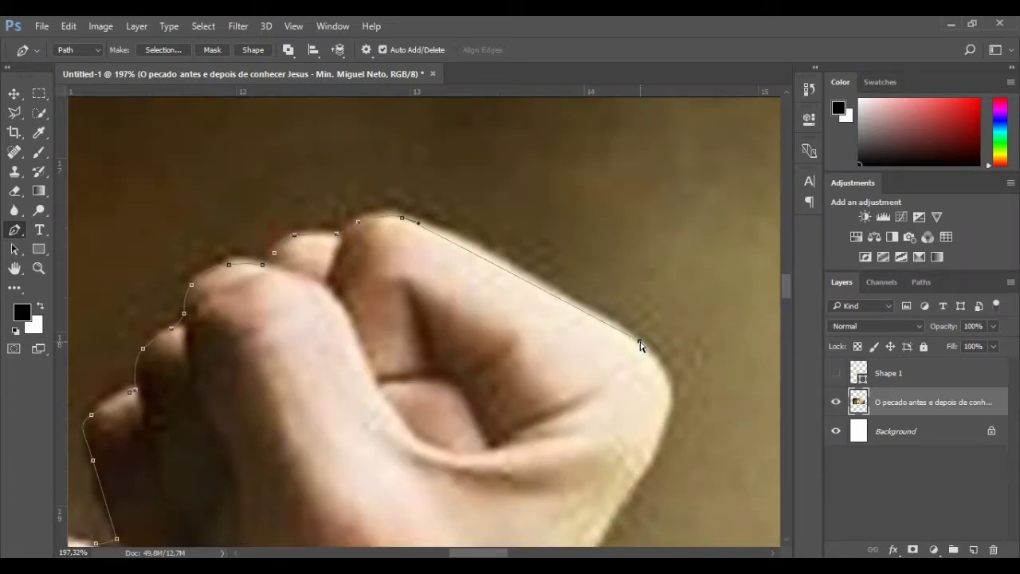
{"action": "key", "text": "ctrl+z"}
{"action": "left_click", "coordinate": [535, 276]}
{"action": "left_click", "coordinate": [612, 323]}
{"action": "left_click_drag", "start_coordinate": [668, 381], "coordinate": [671, 401]}
{"action": "left_click_drag", "start_coordinate": [648, 407], "coordinate": [618, 157]}
{"action": "left_click_drag", "start_coordinate": [602, 233], "coordinate": [571, 283]}
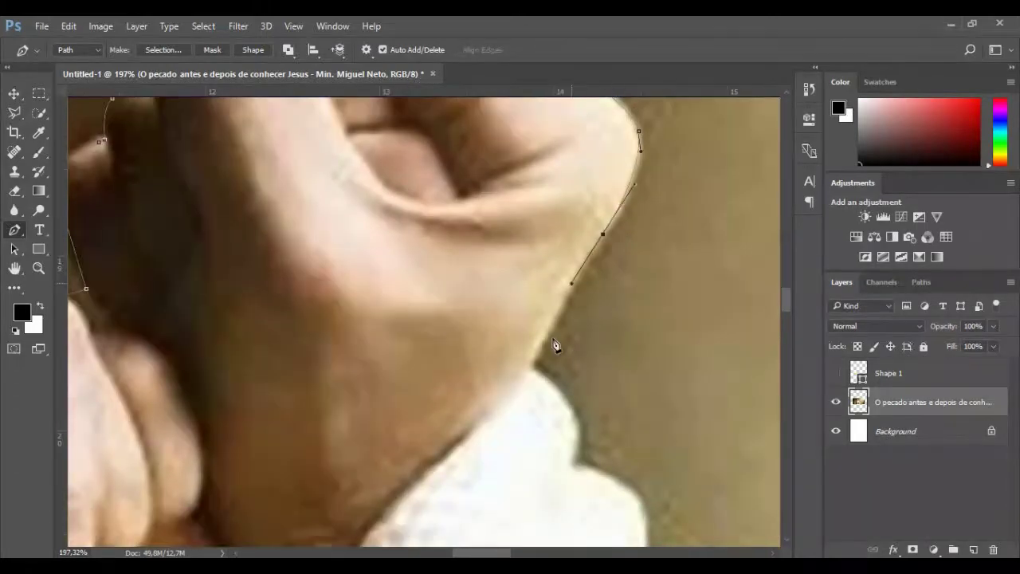
{"action": "left_click_drag", "start_coordinate": [541, 354], "coordinate": [536, 364]}
- Trace the path along the right edge of the two uppermost rope coils, replacing the misplaced last anchor
{"action": "left_click_drag", "start_coordinate": [533, 399], "coordinate": [365, 161]}
{"action": "left_click_drag", "start_coordinate": [404, 174], "coordinate": [412, 192]}
{"action": "left_click", "coordinate": [466, 252]}
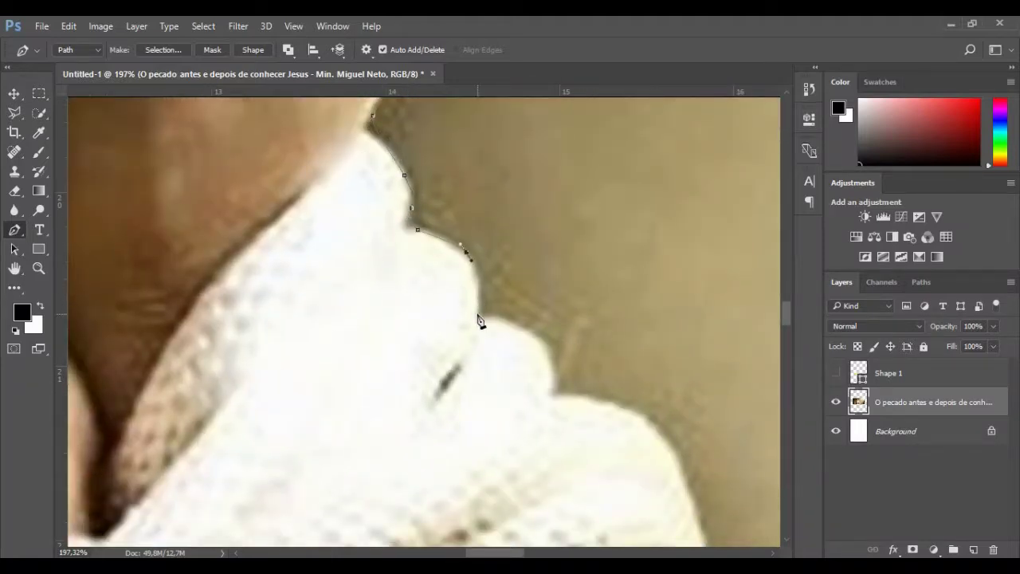
{"action": "left_click", "coordinate": [478, 316]}
{"action": "key", "text": "ctrl+z"}
{"action": "left_click", "coordinate": [477, 272]}
{"action": "left_click", "coordinate": [478, 307]}
- Continue the path around the third rope coil on the right side to the start of the large lower coil
{"action": "left_click", "coordinate": [482, 313]}
{"action": "left_click", "coordinate": [498, 319]}
{"action": "left_click_drag", "start_coordinate": [542, 344], "coordinate": [551, 372]}
{"action": "left_click", "coordinate": [551, 372]}
{"action": "left_click", "coordinate": [552, 390]}
{"action": "left_click_drag", "start_coordinate": [561, 400], "coordinate": [354, 184]}
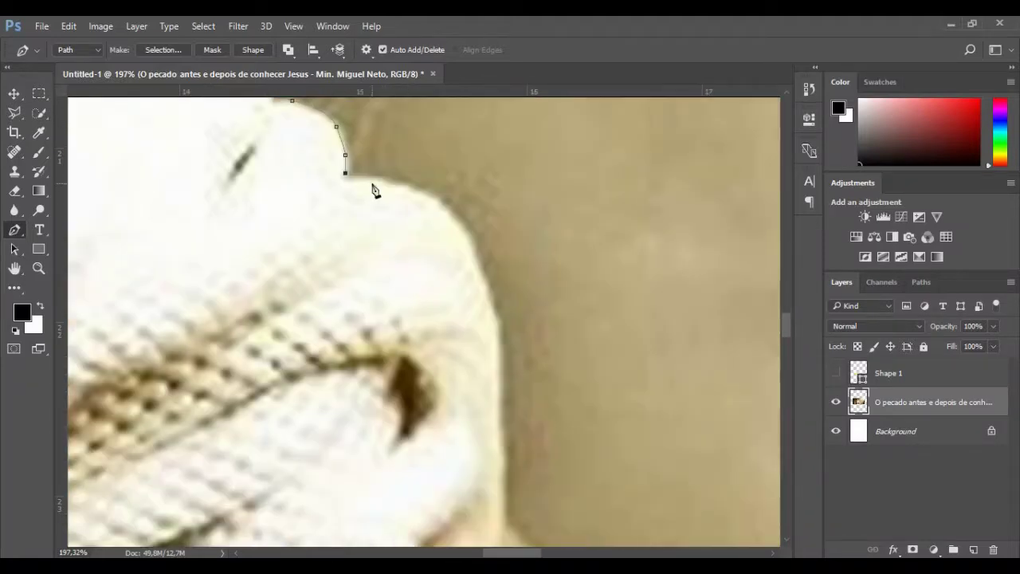
- Trace the path around the large lower rope coil down to where the rope meets the right forearm
{"action": "left_click_drag", "start_coordinate": [424, 190], "coordinate": [444, 203]}
{"action": "left_click_drag", "start_coordinate": [480, 271], "coordinate": [505, 340]}
{"action": "left_click", "coordinate": [462, 196]}
{"action": "left_click", "coordinate": [463, 249]}
{"action": "left_click", "coordinate": [465, 270]}
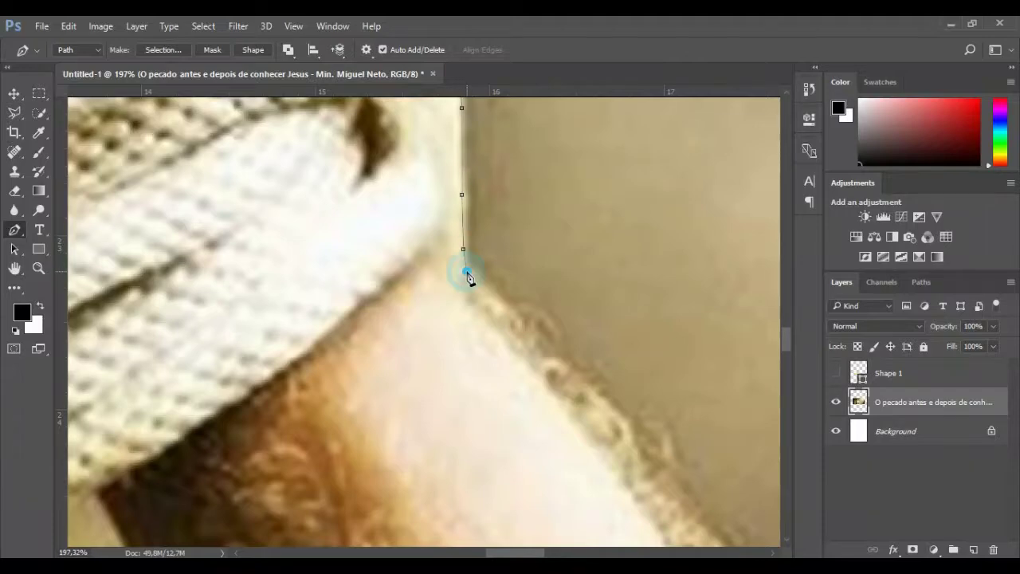
- Trace the path down the outer edge of the right forearm to the photo's bottom edge
{"action": "scroll", "coordinate": [452, 273], "scroll_direction": "down", "scroll_amount": 2}
{"action": "left_click_drag", "start_coordinate": [452, 273], "coordinate": [298, 133]}
{"action": "left_click_drag", "start_coordinate": [427, 283], "coordinate": [452, 313]}
{"action": "left_click", "coordinate": [526, 445]}
{"action": "left_click", "coordinate": [551, 501]}
{"action": "left_click_drag", "start_coordinate": [550, 500], "coordinate": [376, 262]}
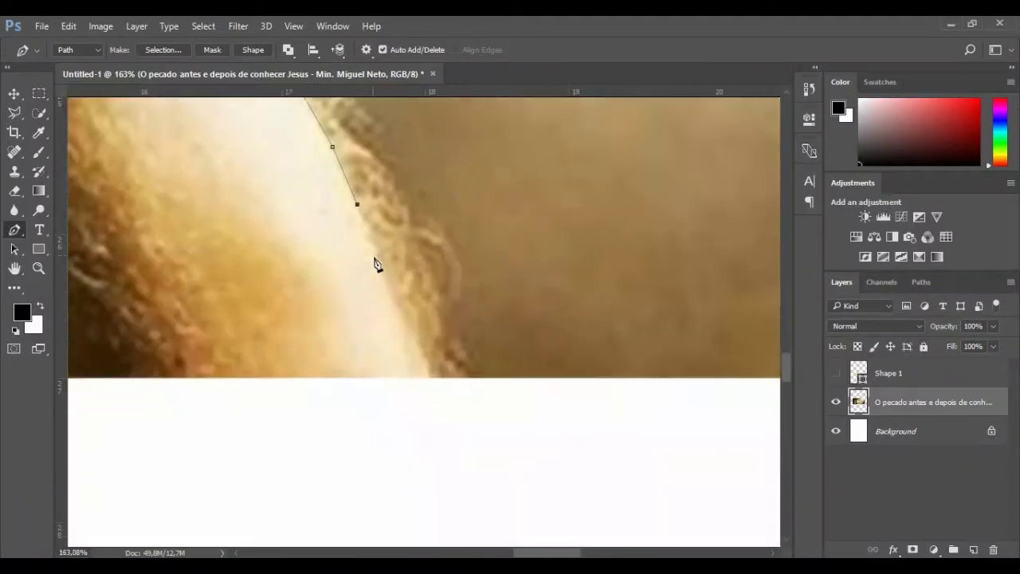
{"action": "left_click", "coordinate": [385, 274]}
{"action": "left_click", "coordinate": [426, 356]}
- Continue the path along the right forearm's base and up its inner edge to the rope
{"action": "left_click", "coordinate": [147, 378]}
{"action": "left_click_drag", "start_coordinate": [147, 378], "coordinate": [630, 405]}
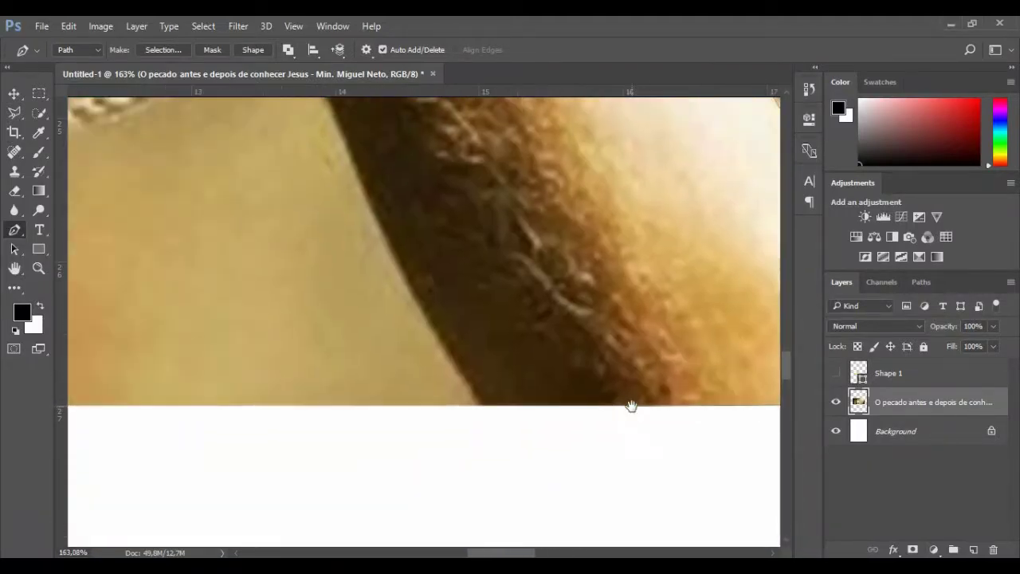
{"action": "left_click", "coordinate": [478, 404]}
{"action": "left_click", "coordinate": [437, 337]}
{"action": "left_click_drag", "start_coordinate": [437, 338], "coordinate": [518, 478]}
{"action": "left_click_drag", "start_coordinate": [430, 304], "coordinate": [423, 284]}
{"action": "left_click_drag", "start_coordinate": [410, 243], "coordinate": [399, 214]}
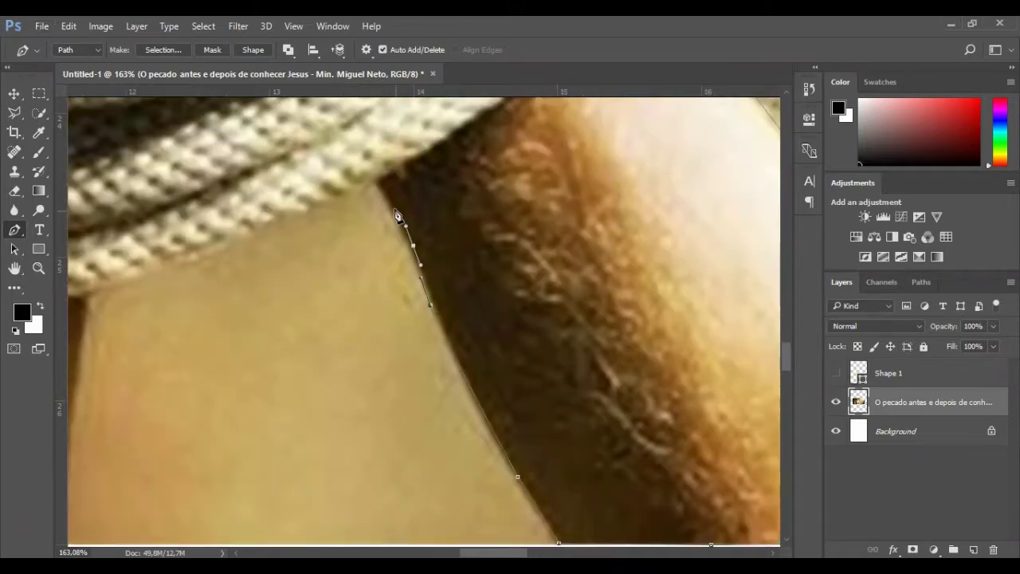
{"action": "left_click", "coordinate": [377, 184]}
- Trace the path along the rope's underside and down the left forearm's inner edge to the photo's bottom edge
{"action": "left_click_drag", "start_coordinate": [160, 268], "coordinate": [92, 309]}
{"action": "left_click_drag", "start_coordinate": [75, 371], "coordinate": [447, 255]}
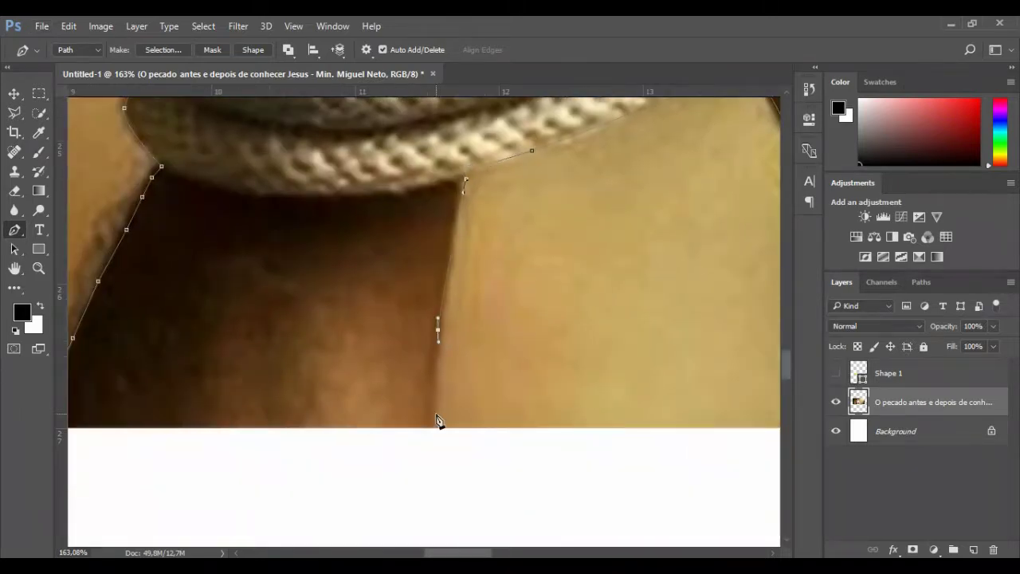
{"action": "left_click", "coordinate": [436, 426]}
- Continue the path leftward along the left forearm's base with several anchor points on the photo's bottom edge
{"action": "left_click_drag", "start_coordinate": [437, 422], "coordinate": [619, 419]}
{"action": "scroll", "coordinate": [674, 404], "scroll_direction": "up", "scroll_amount": 4}
{"action": "left_click", "coordinate": [669, 401]}
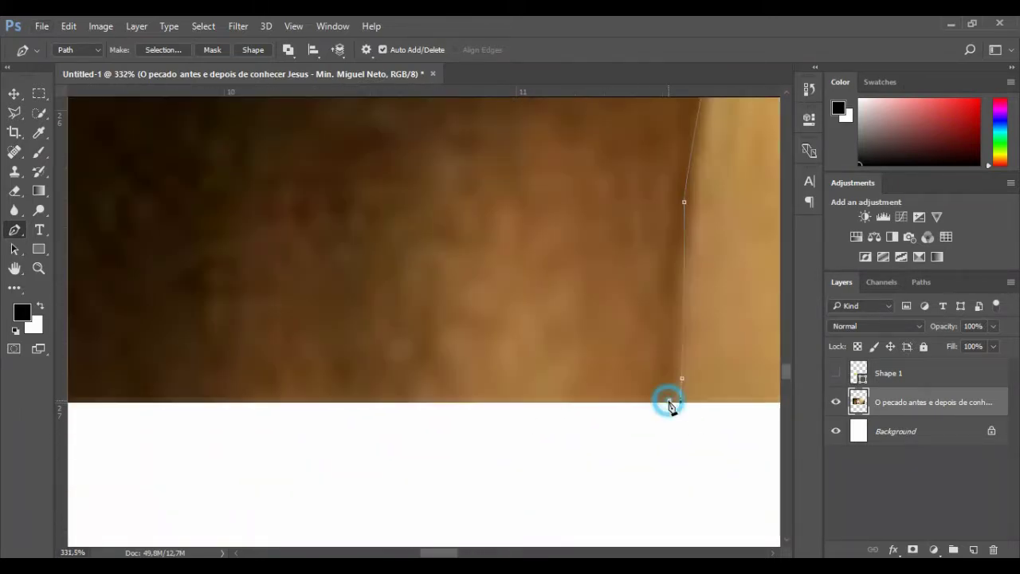
{"action": "left_click", "coordinate": [440, 400]}
{"action": "left_click_drag", "start_coordinate": [330, 384], "coordinate": [675, 373]}
{"action": "left_click", "coordinate": [555, 388]}
{"action": "left_click", "coordinate": [423, 389]}
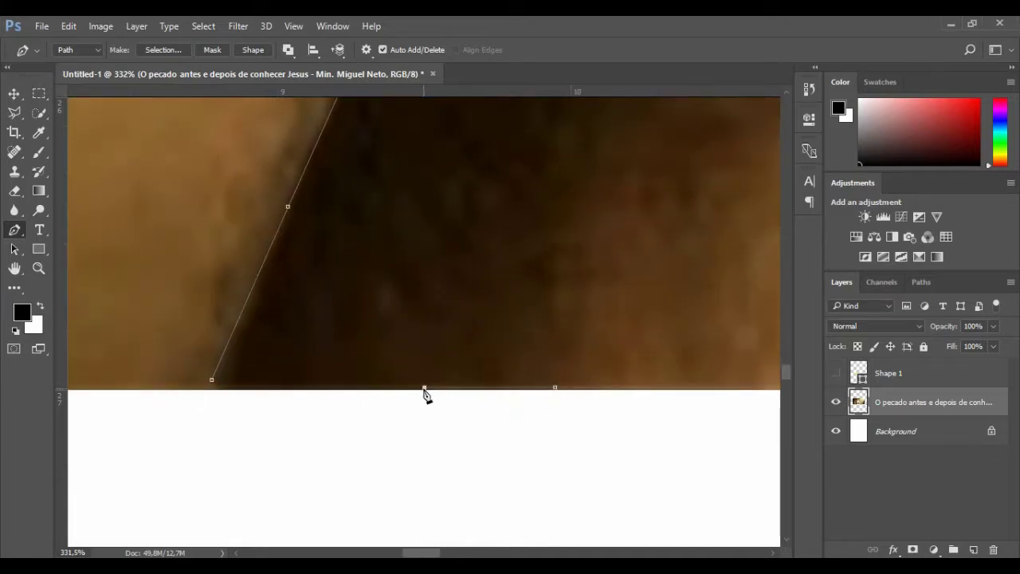
{"action": "scroll", "coordinate": [423, 392], "scroll_direction": "down", "scroll_amount": 3}
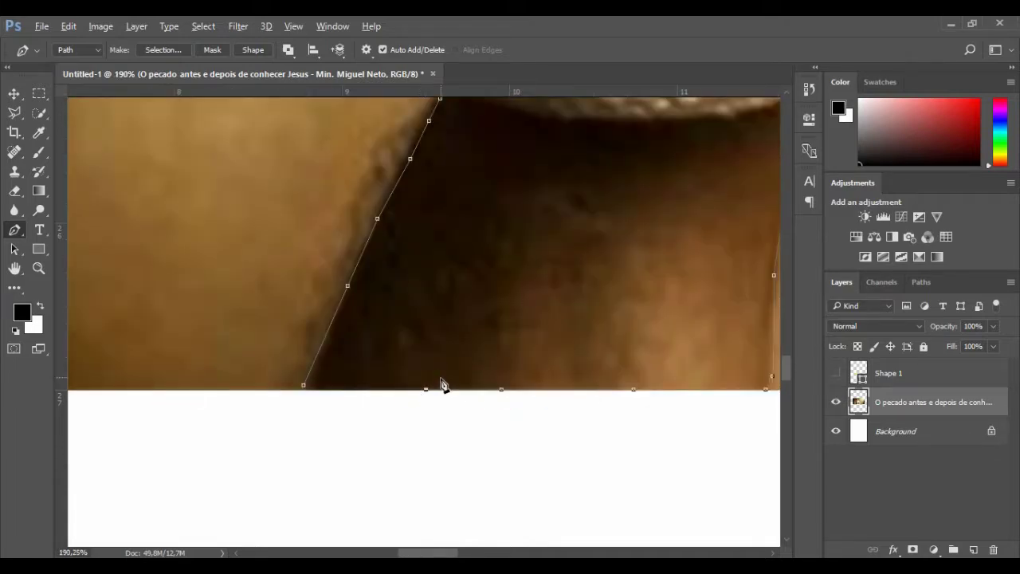
{"action": "left_click", "coordinate": [421, 291]}
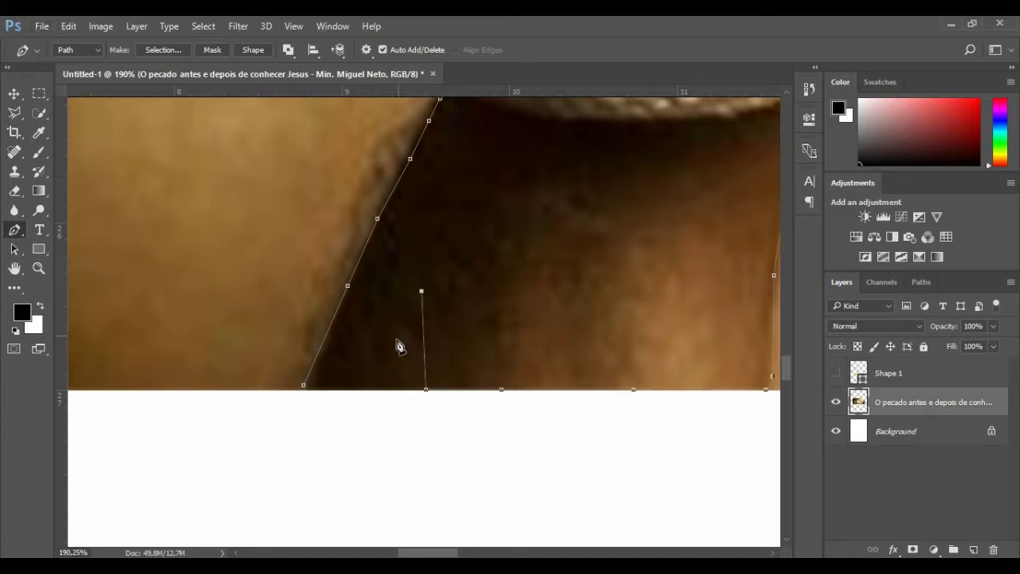
{"action": "left_click", "coordinate": [329, 389]}
{"action": "left_click", "coordinate": [329, 392], "text": "ctrl"}
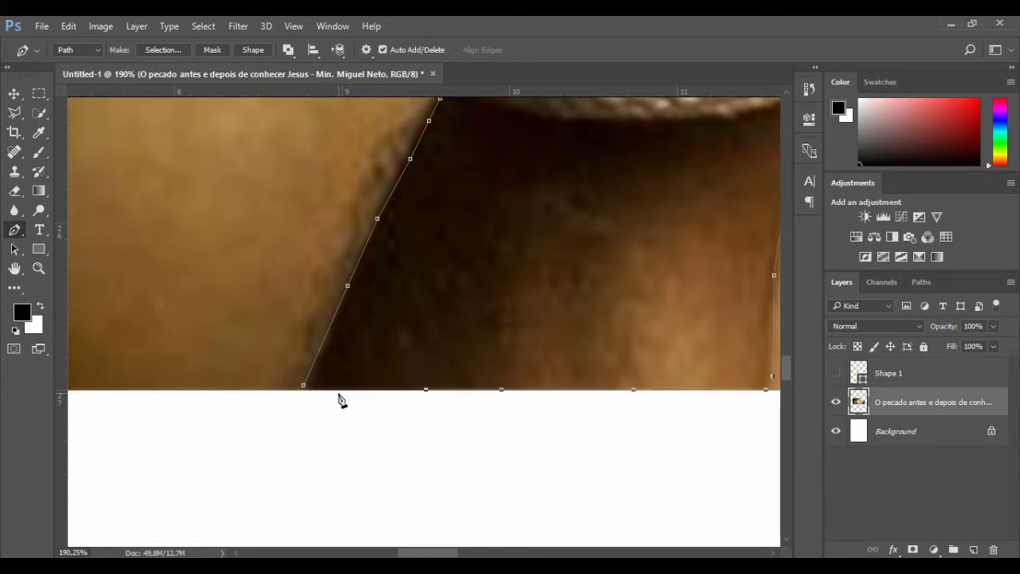
- Close the path on its starting anchor at the outer bottom corner of the left forearm
{"action": "left_click", "coordinate": [305, 388]}
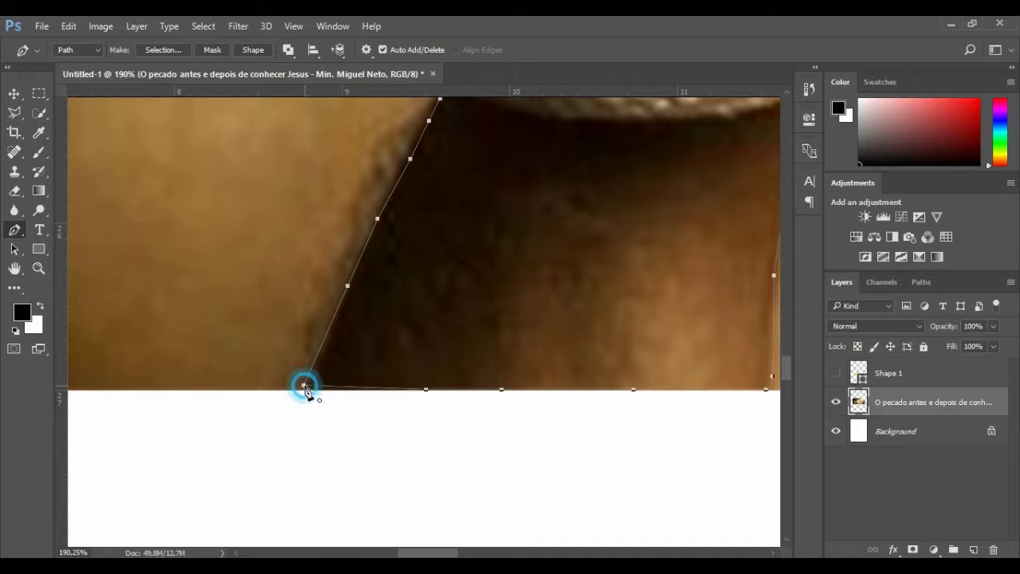
{"action": "scroll", "coordinate": [514, 338], "scroll_direction": "down", "scroll_amount": 2}
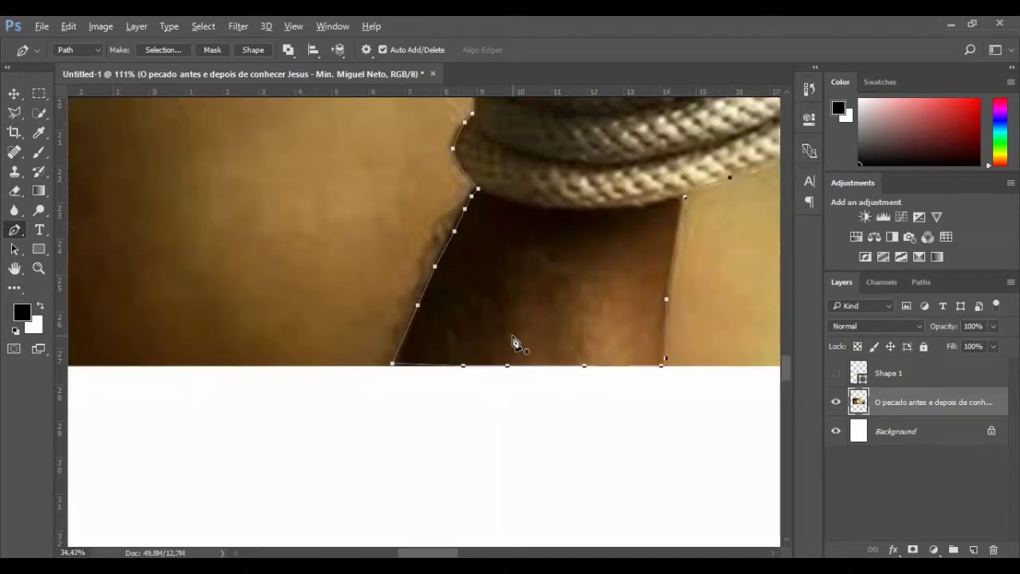
{"action": "key", "text": "ctrl+Return"}
{"action": "scroll", "coordinate": [514, 340], "scroll_direction": "down", "scroll_amount": 5}
{"action": "scroll", "coordinate": [550, 291], "scroll_direction": "up", "scroll_amount": 1}
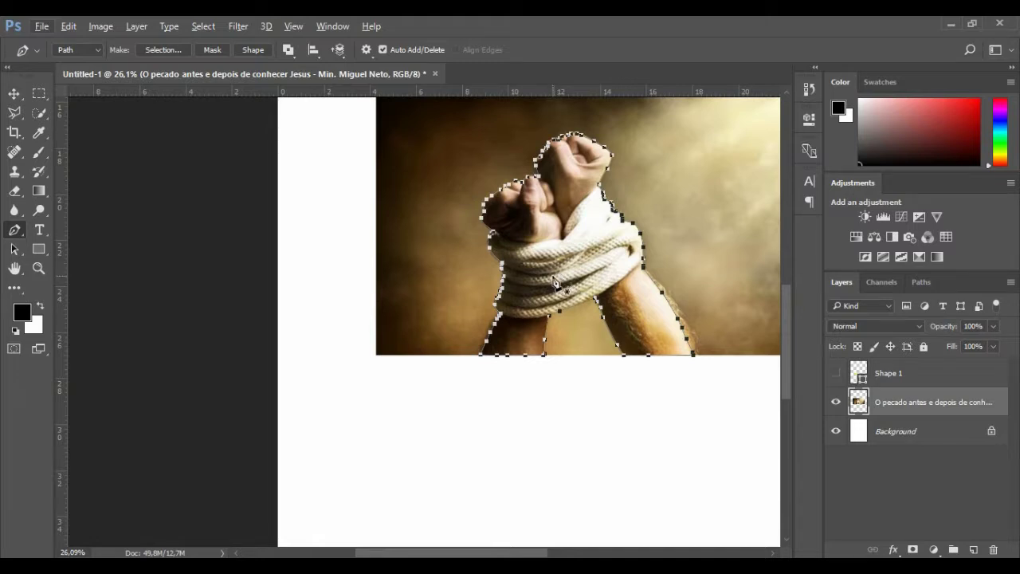
- Convert the closed path into a new anti-aliased selection with a feather radius of 0 pixels
{"action": "right_click", "coordinate": [558, 279]}
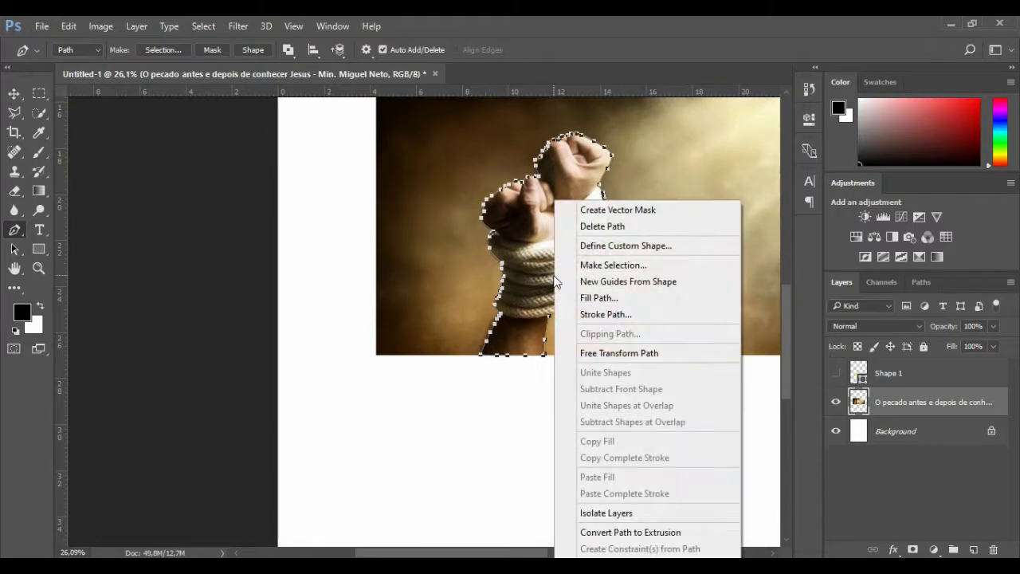
{"action": "left_click", "coordinate": [629, 269]}
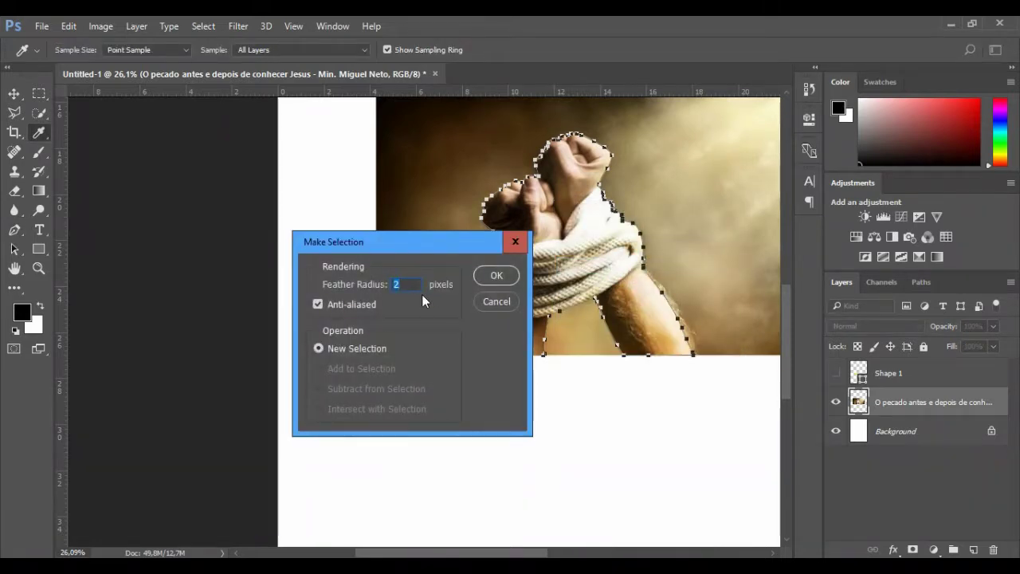
{"action": "type", "text": "0"}
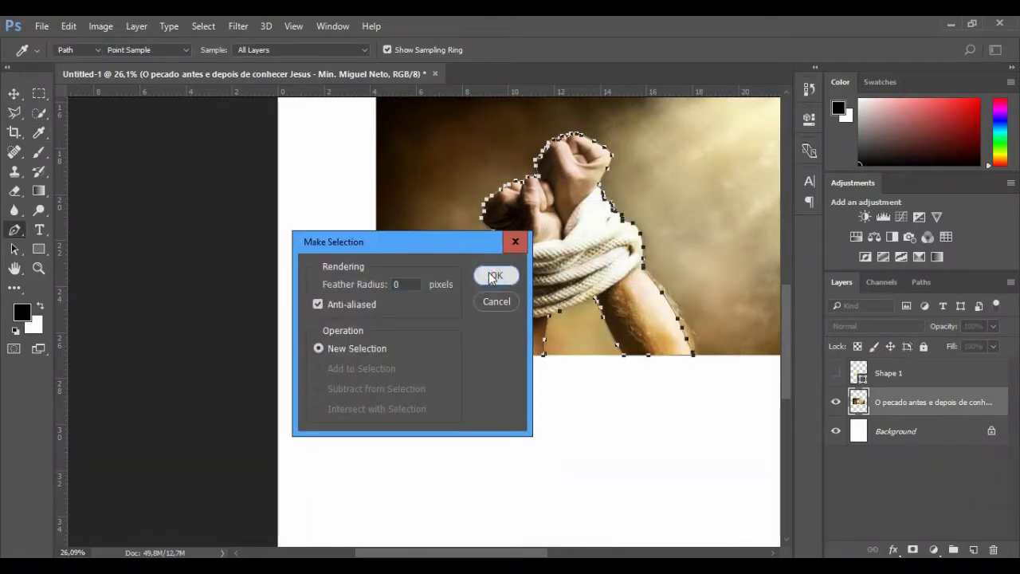
{"action": "left_click", "coordinate": [492, 276]}
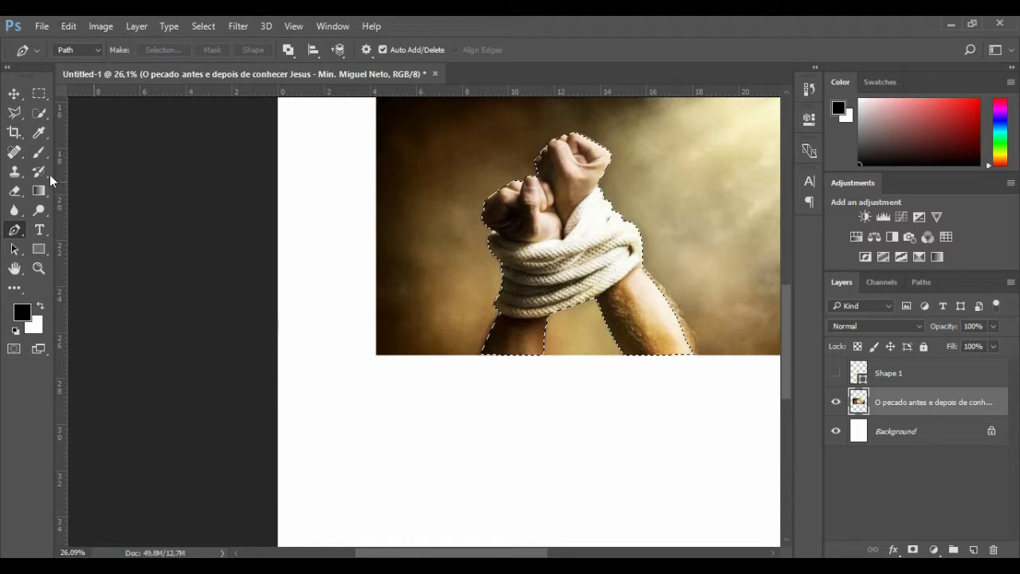
- Switch to the Rectangular Marquee tool and invert the selection to cover everything around the bound hands
{"action": "left_click", "coordinate": [39, 94]}
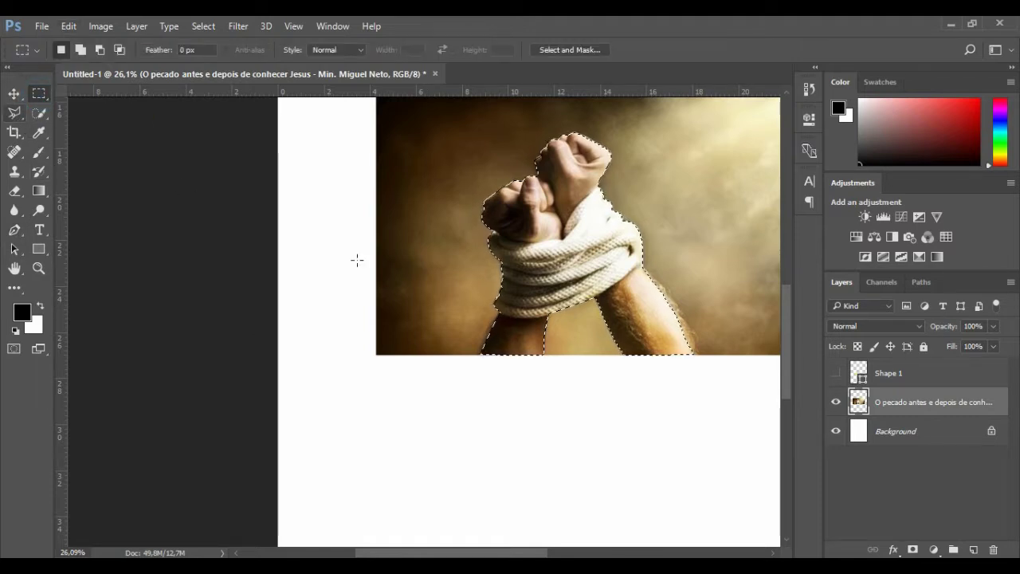
{"action": "right_click", "coordinate": [555, 246]}
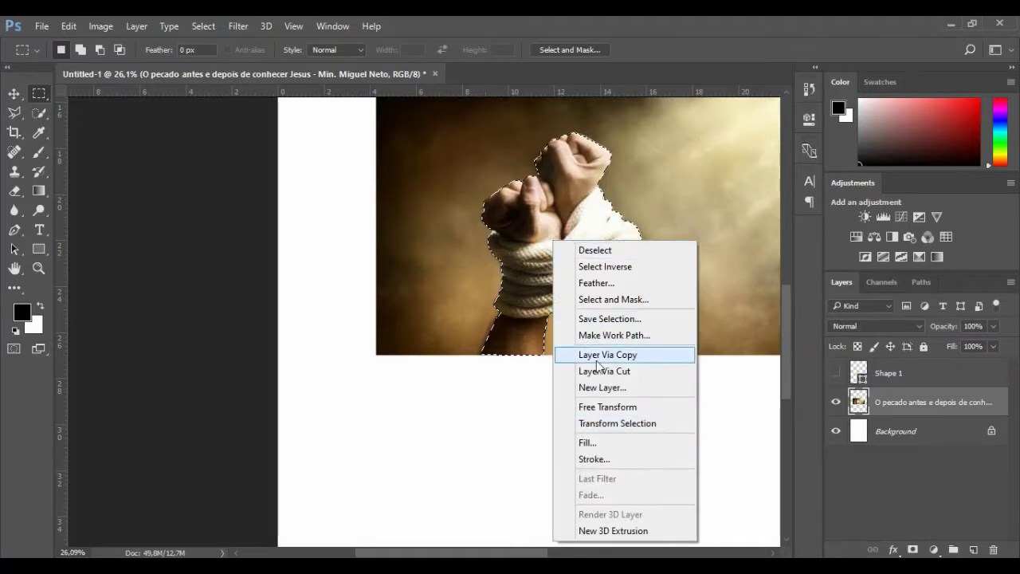
{"action": "left_click", "coordinate": [608, 269]}
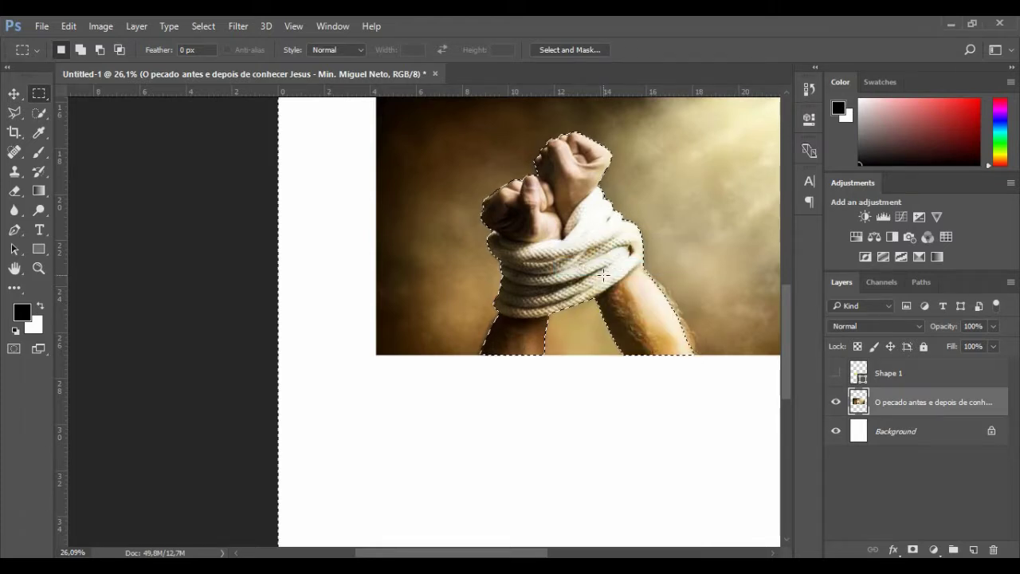
{"action": "scroll", "coordinate": [583, 277], "scroll_direction": "down", "scroll_amount": 2}
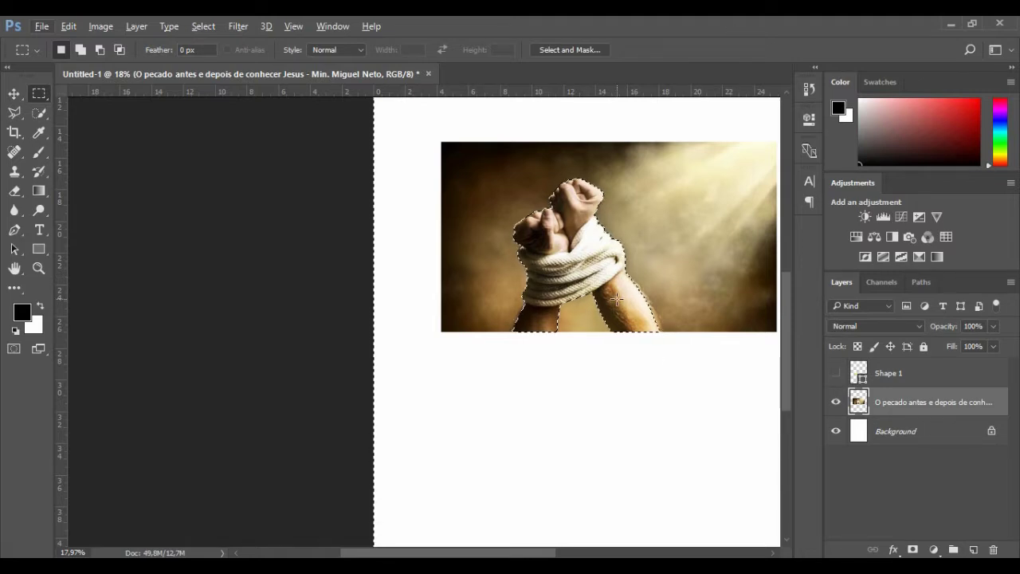
- Delete the photo's background within the inverted selection and undo the deletion
{"action": "key", "text": "Delete"}
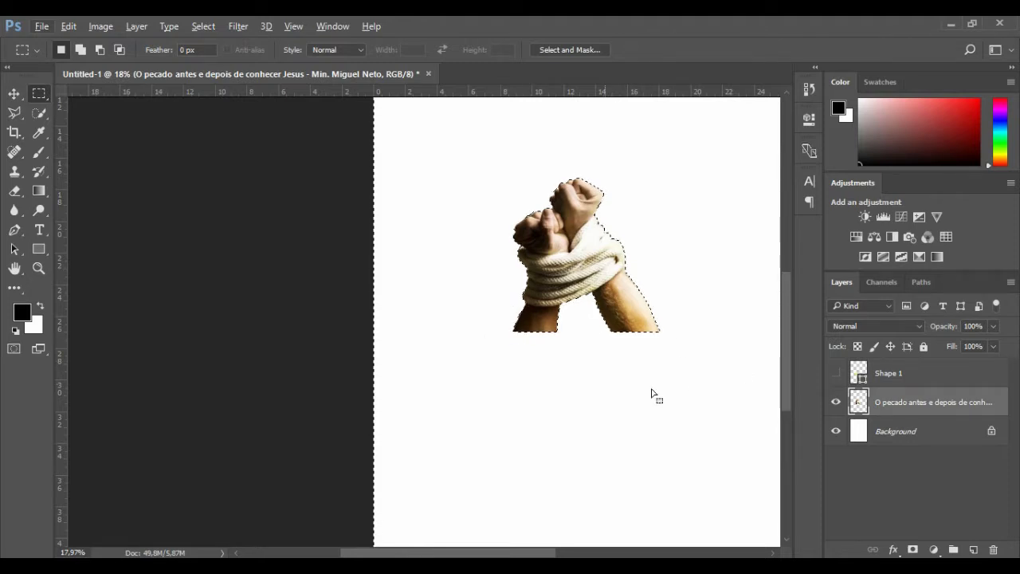
{"action": "scroll", "coordinate": [550, 269], "scroll_direction": "up", "scroll_amount": 1}
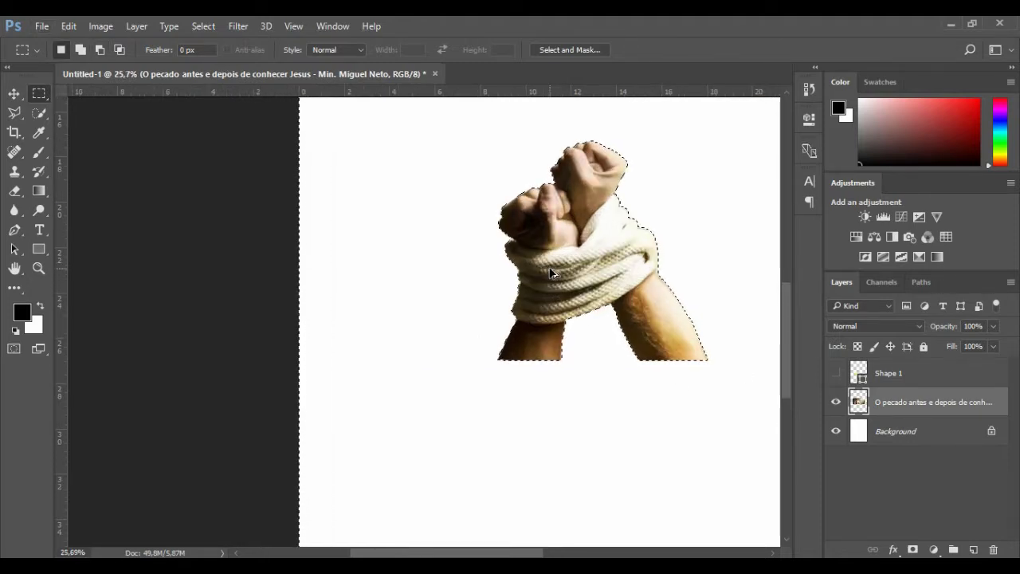
{"action": "key", "text": "ctrl+z"}
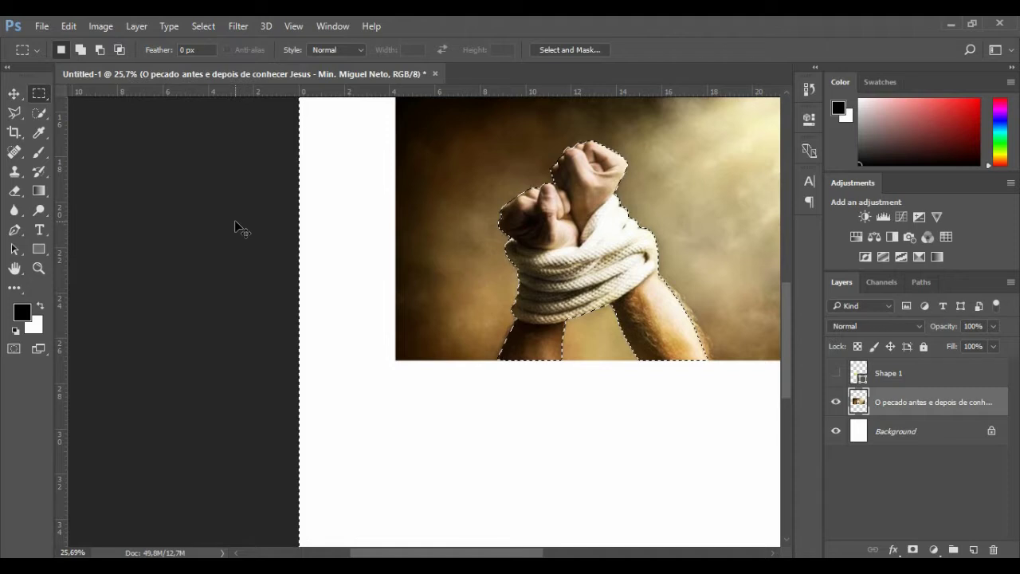
- Copy the inverted selection to a new layer, check it with the photo layer hidden, and undo the copy
{"action": "key", "text": "ctrl+j"}
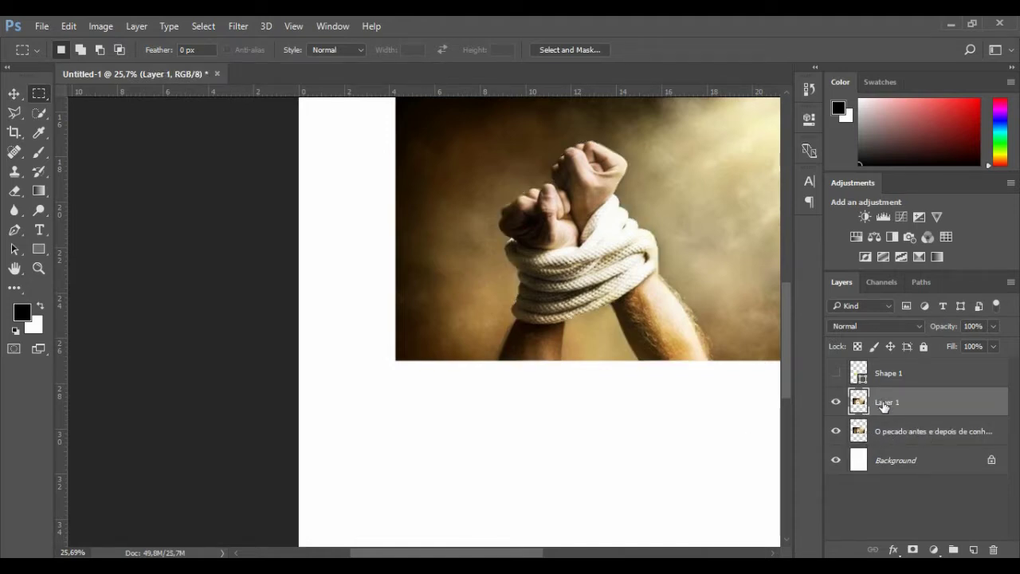
{"action": "left_click", "coordinate": [836, 432]}
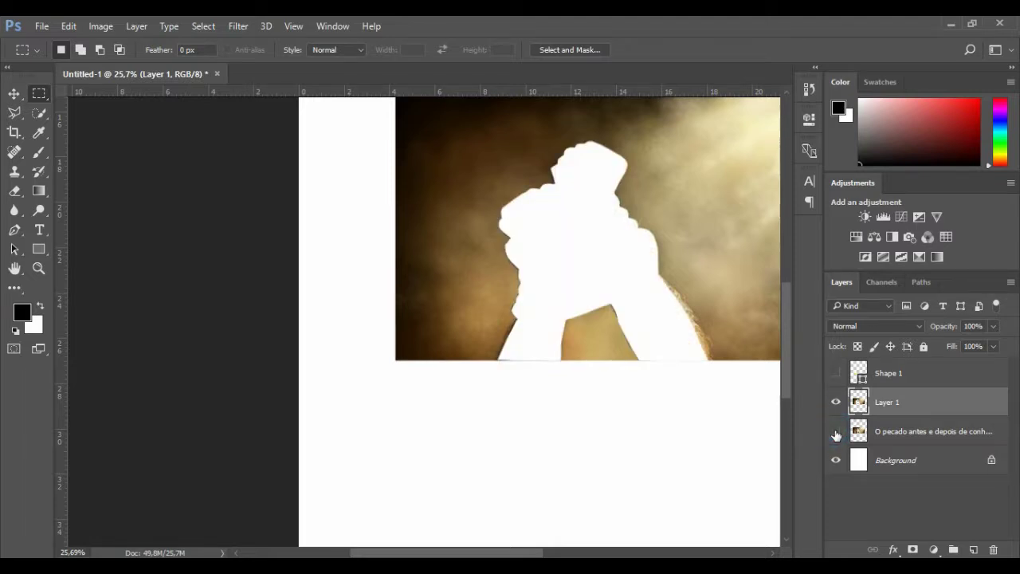
{"action": "left_click", "coordinate": [836, 432]}
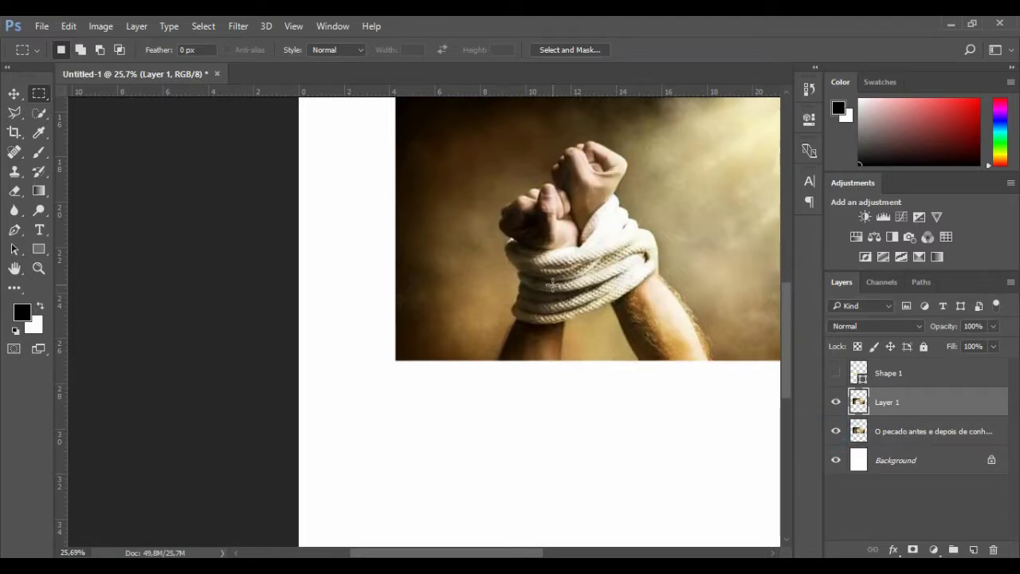
{"action": "scroll", "coordinate": [549, 259], "scroll_direction": "down", "scroll_amount": 1}
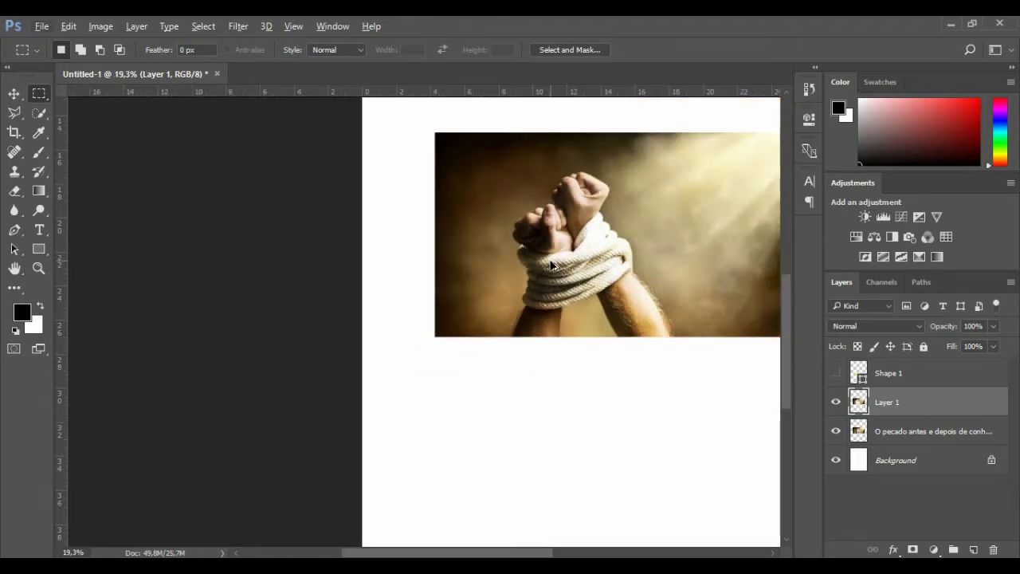
{"action": "key", "text": "ctrl+z"}
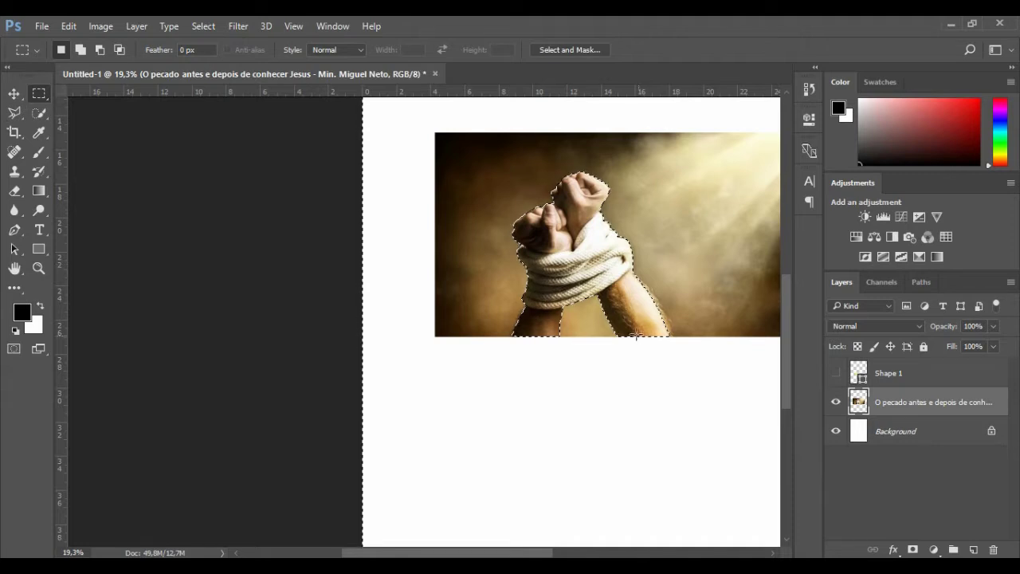
- Invert the selection back to the bound hands and copy them to a new layer
{"action": "right_click", "coordinate": [589, 259]}
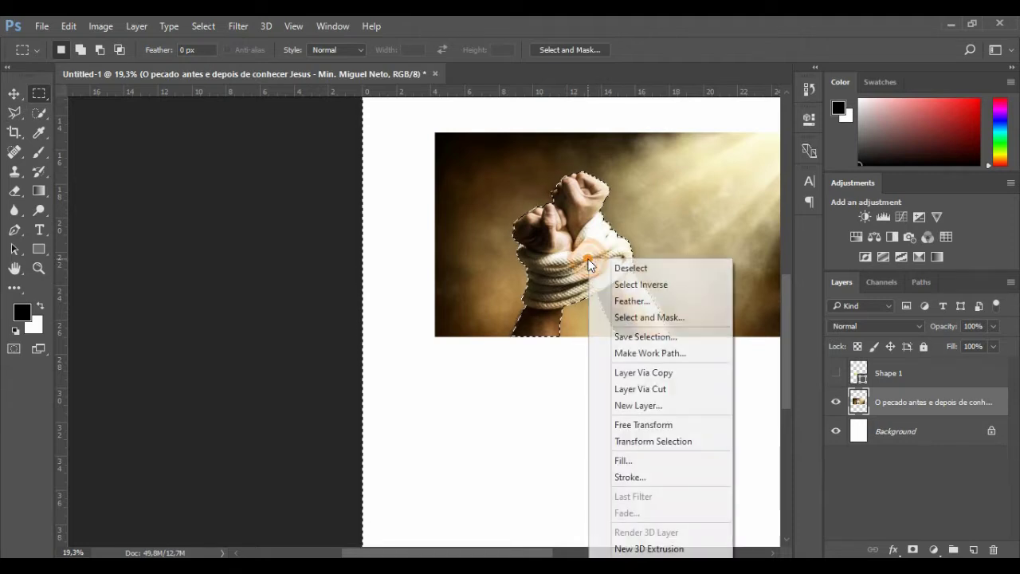
{"action": "left_click", "coordinate": [642, 285]}
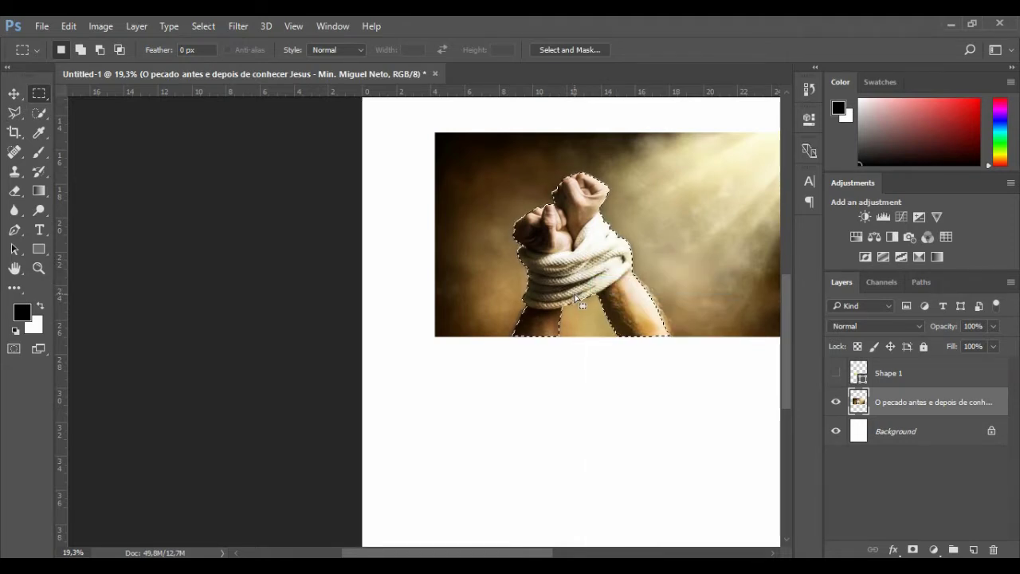
{"action": "scroll", "coordinate": [574, 294], "scroll_direction": "up", "scroll_amount": 1}
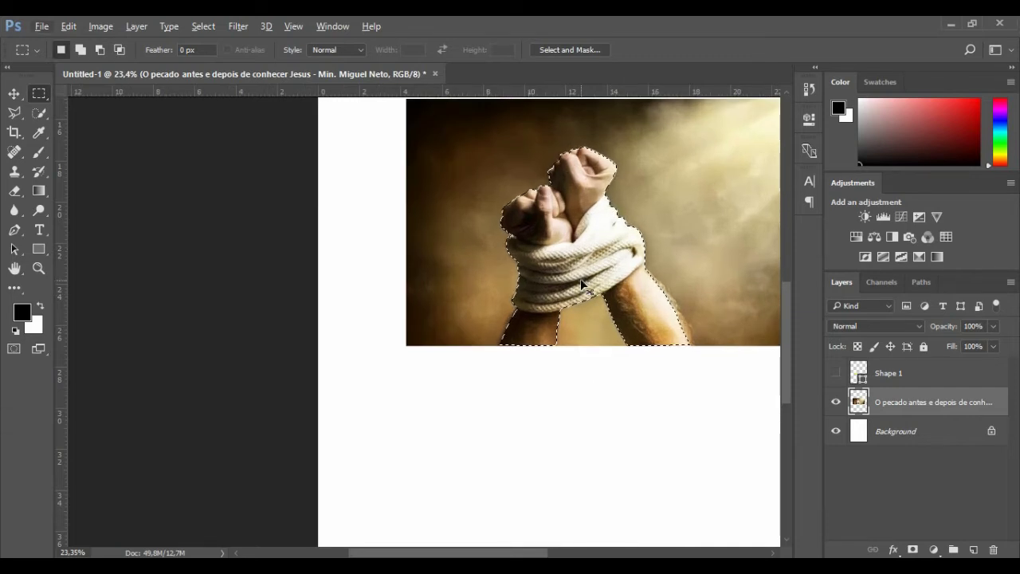
{"action": "key", "text": "ctrl+j"}
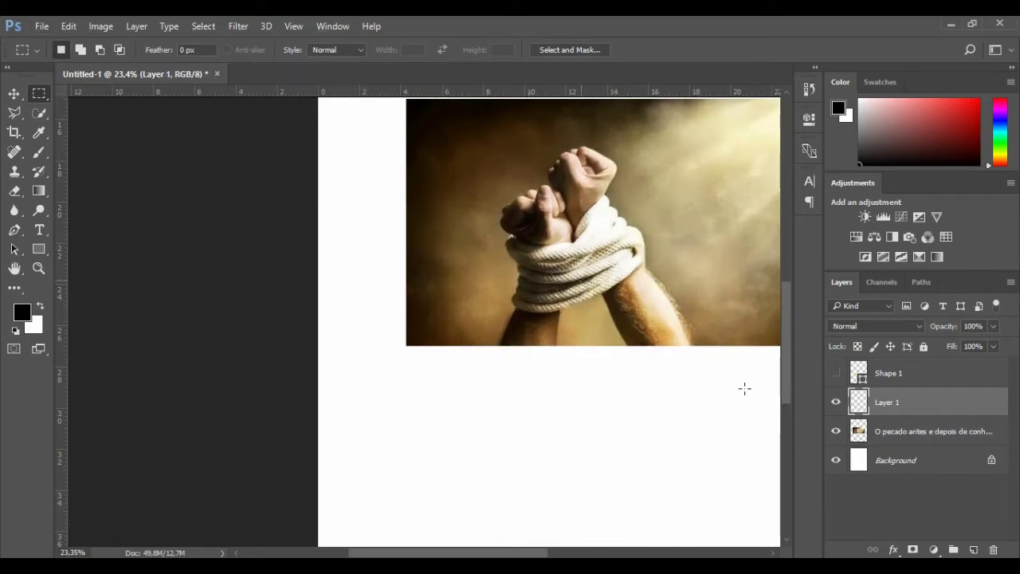
- Hide the original photo layer, select it in the layer stack, and inspect the cut-out hands on the white background
{"action": "left_click", "coordinate": [835, 431]}
{"action": "left_click", "coordinate": [902, 433]}
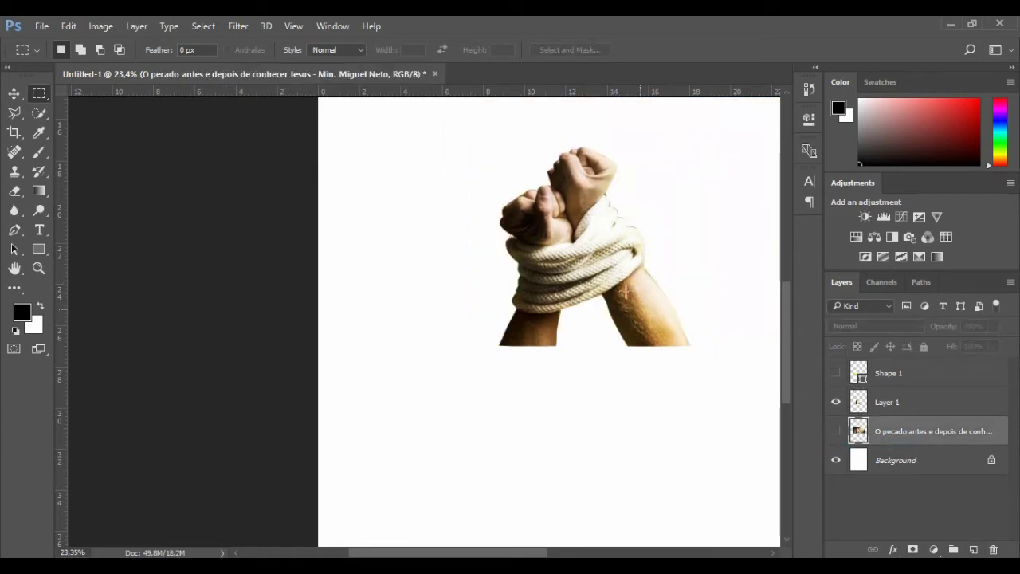
{"action": "scroll", "coordinate": [540, 230], "scroll_direction": "up", "scroll_amount": 2}
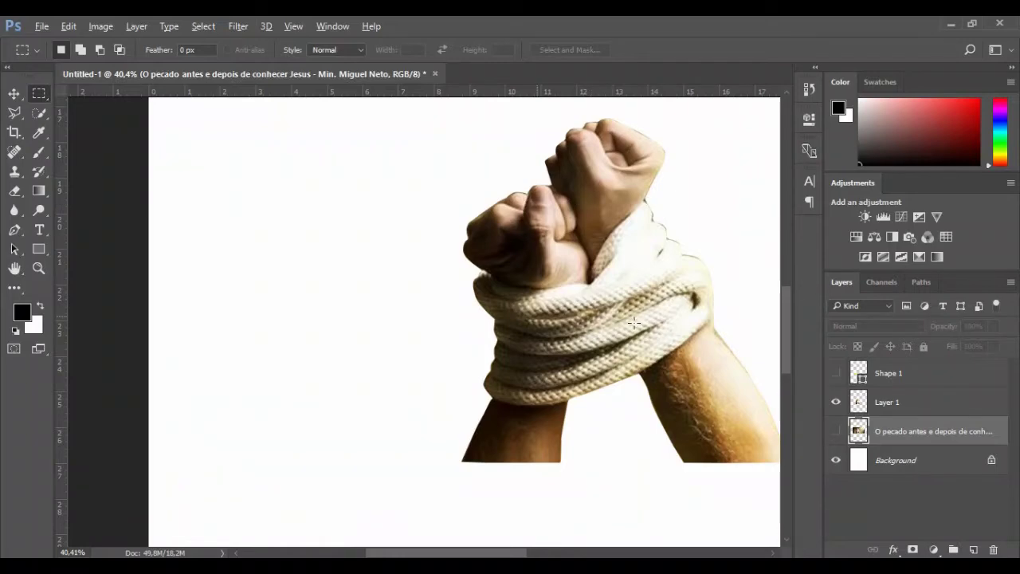
{"action": "left_click_drag", "start_coordinate": [621, 305], "coordinate": [373, 302]}
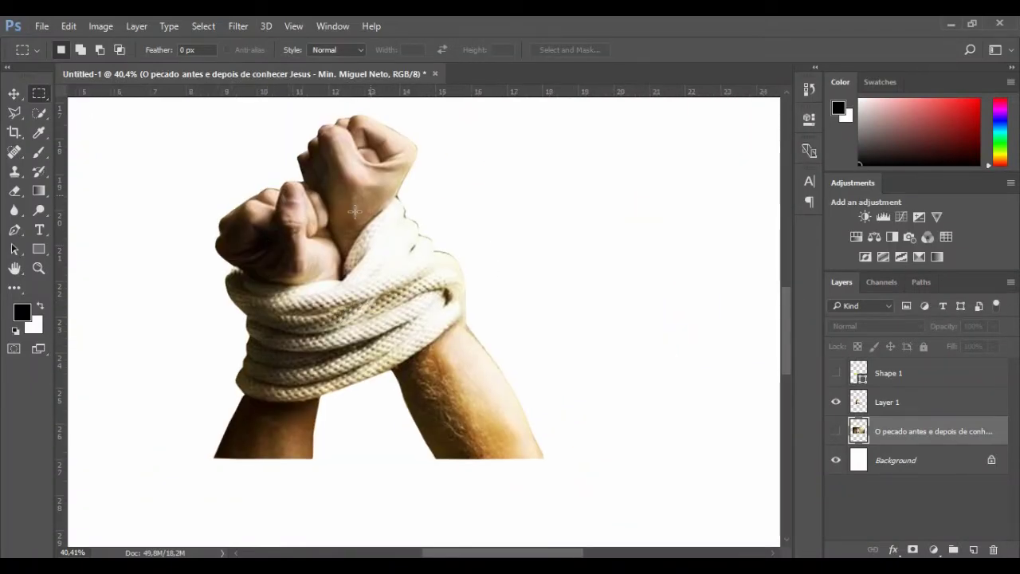
{"action": "scroll", "coordinate": [324, 281], "scroll_direction": "down", "scroll_amount": 2}
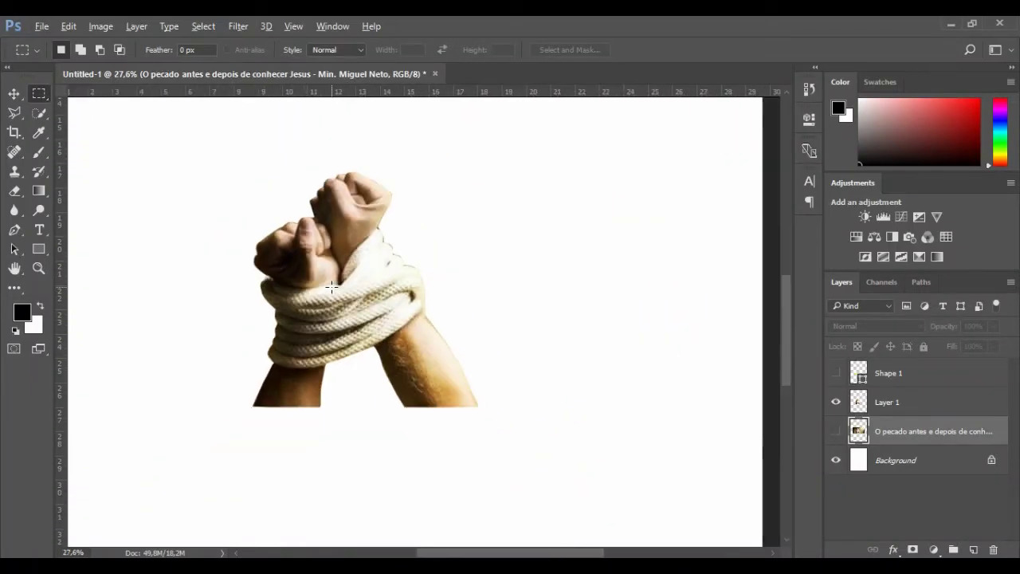